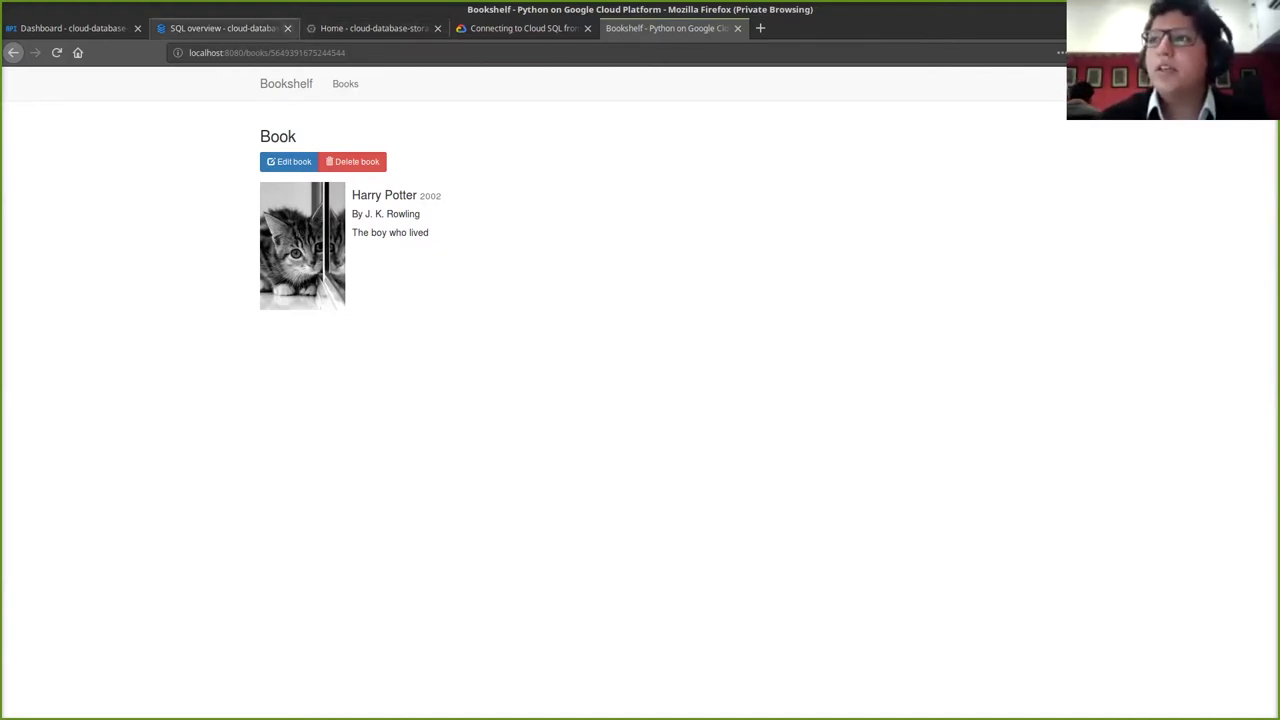
# - From the SQL overview, start a new MySQL instance and choose the Second Generation type
pyautogui.click(220, 28)
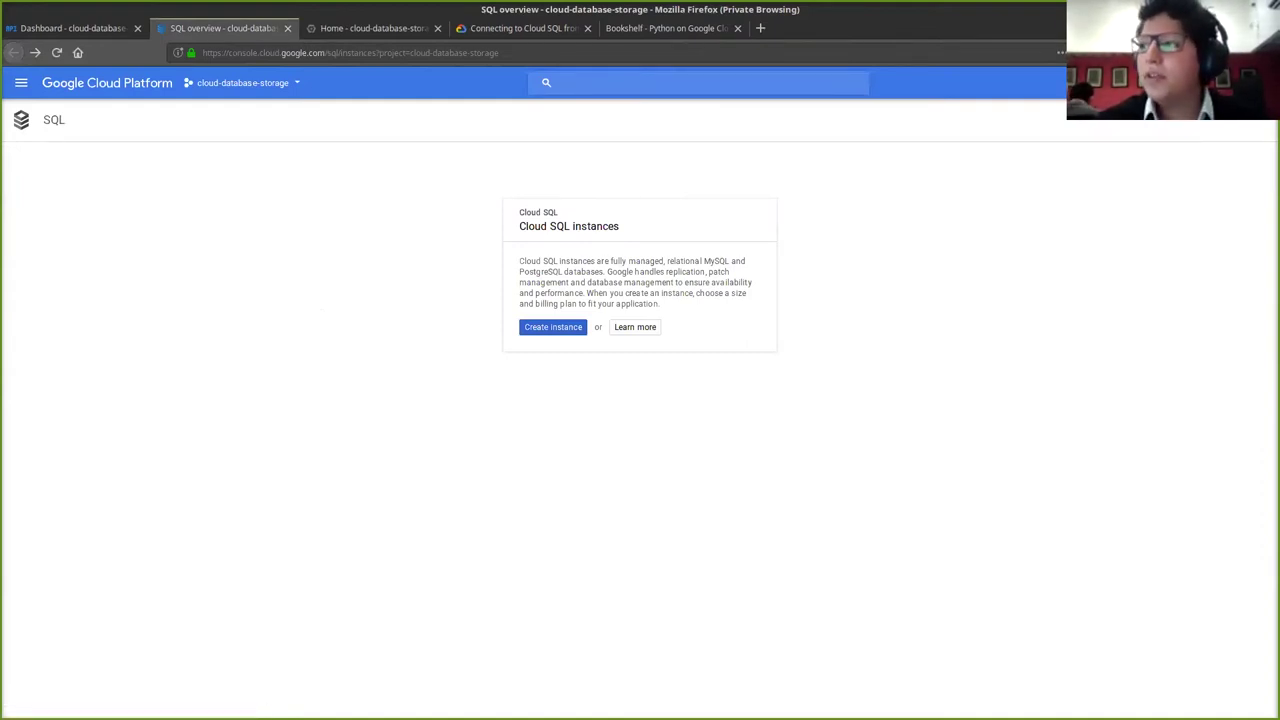
pyautogui.click(553, 327)
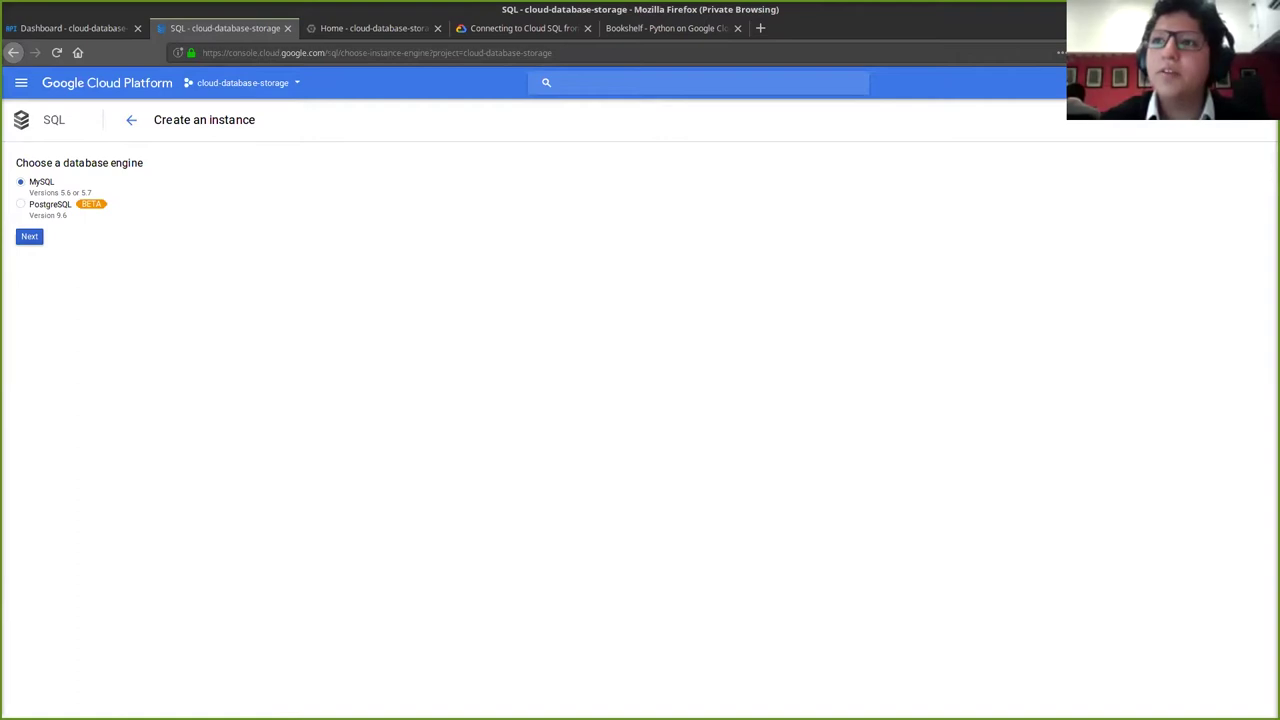
pyautogui.click(29, 236)
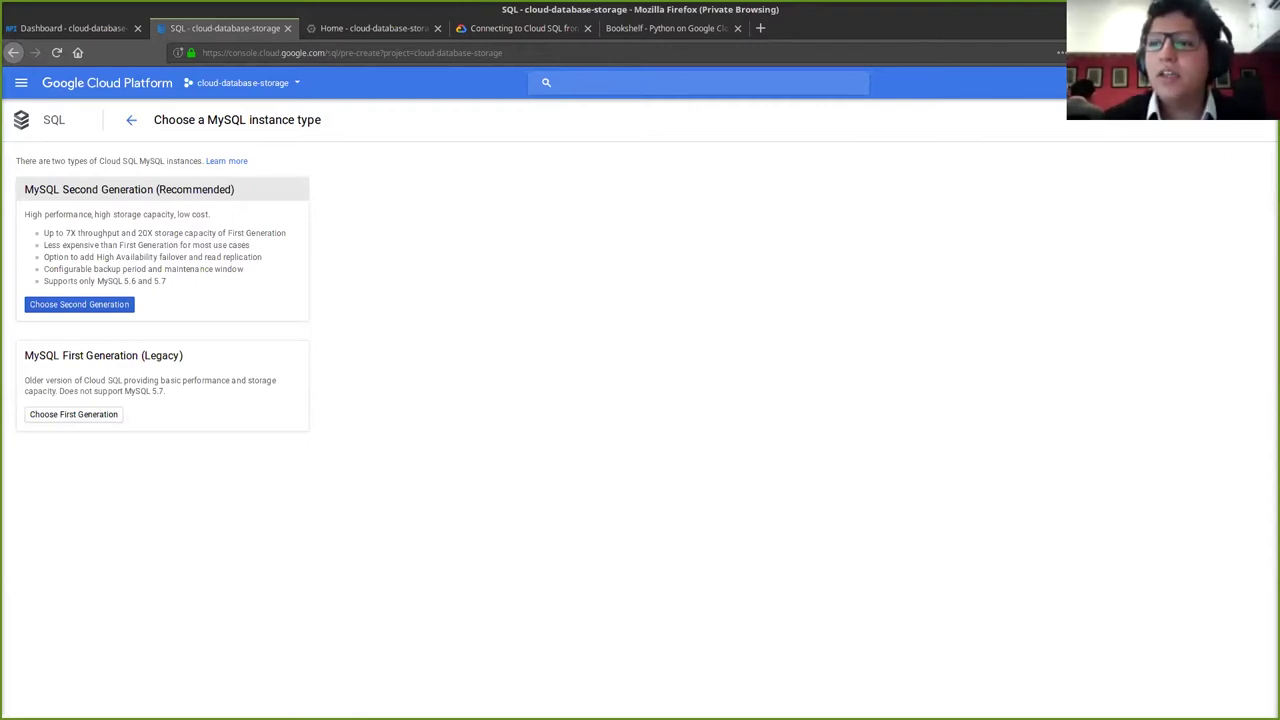
pyautogui.click(79, 304)
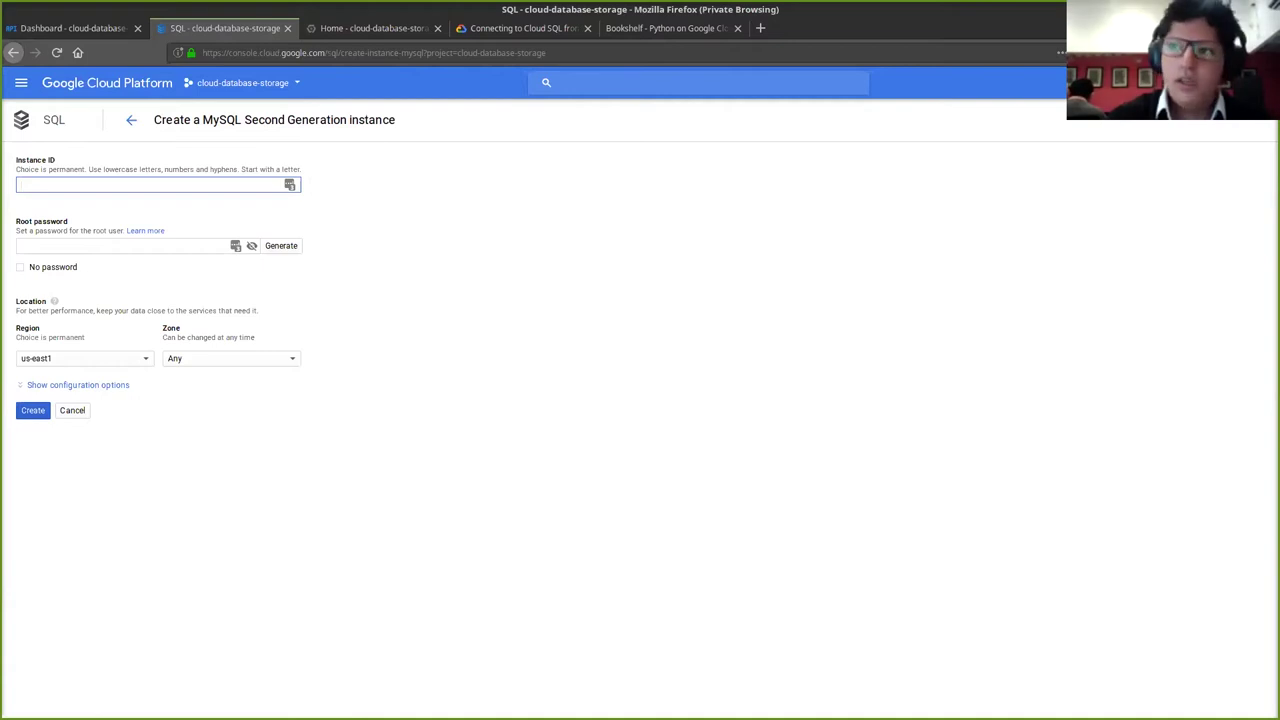
# - Enter 'sql-d' as the instance ID and generate a random root password
pyautogui.write('sql-d')
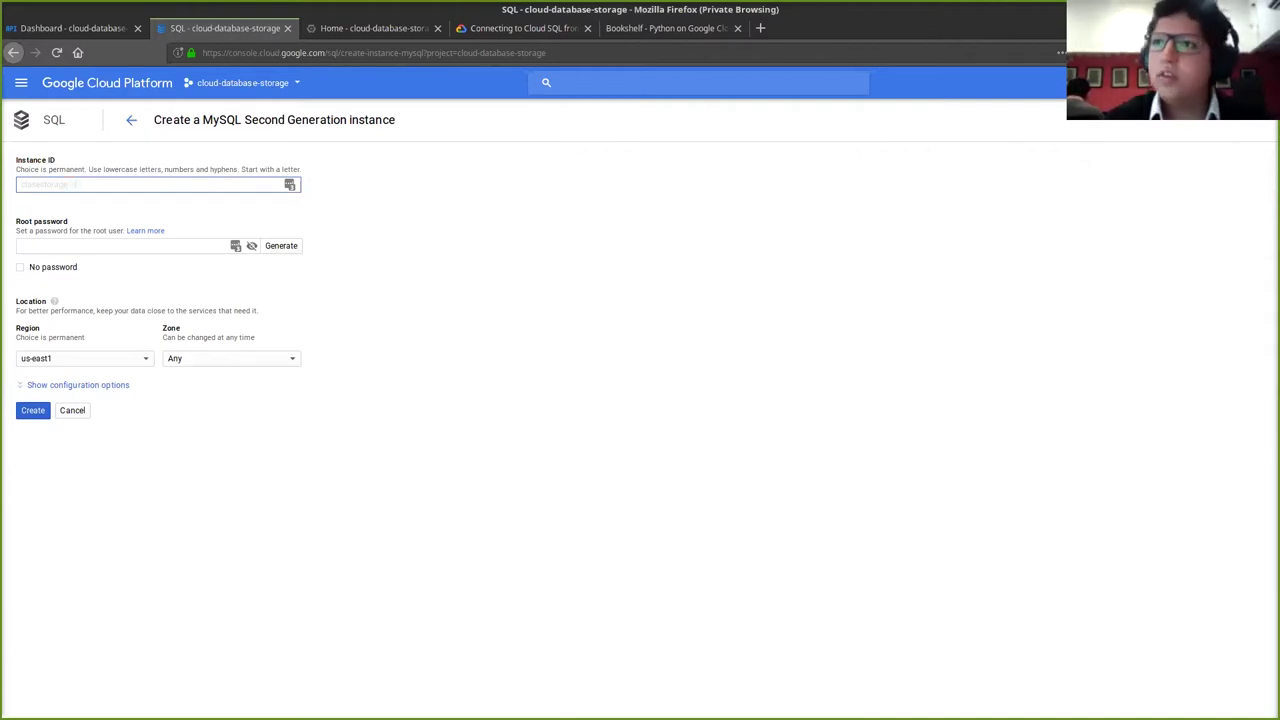
pyautogui.press('Tab')
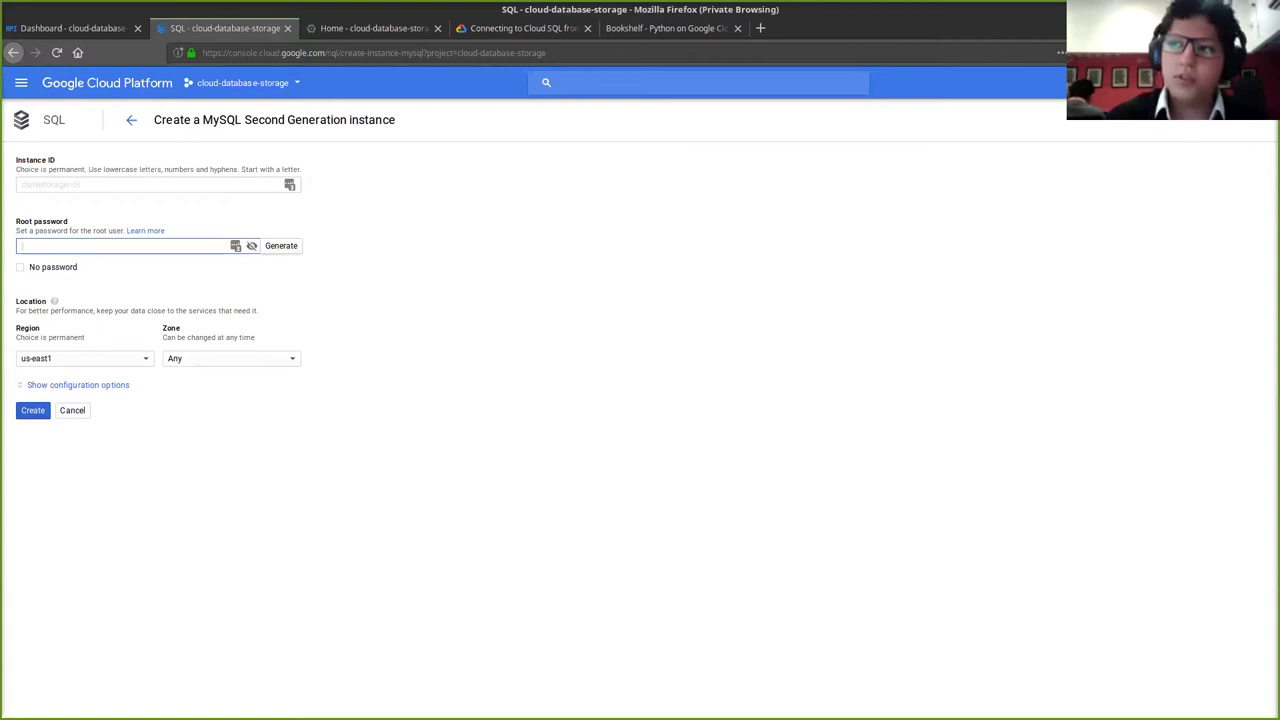
pyautogui.hotkey('ctrl', 'a')
pyautogui.press('BackSpace')
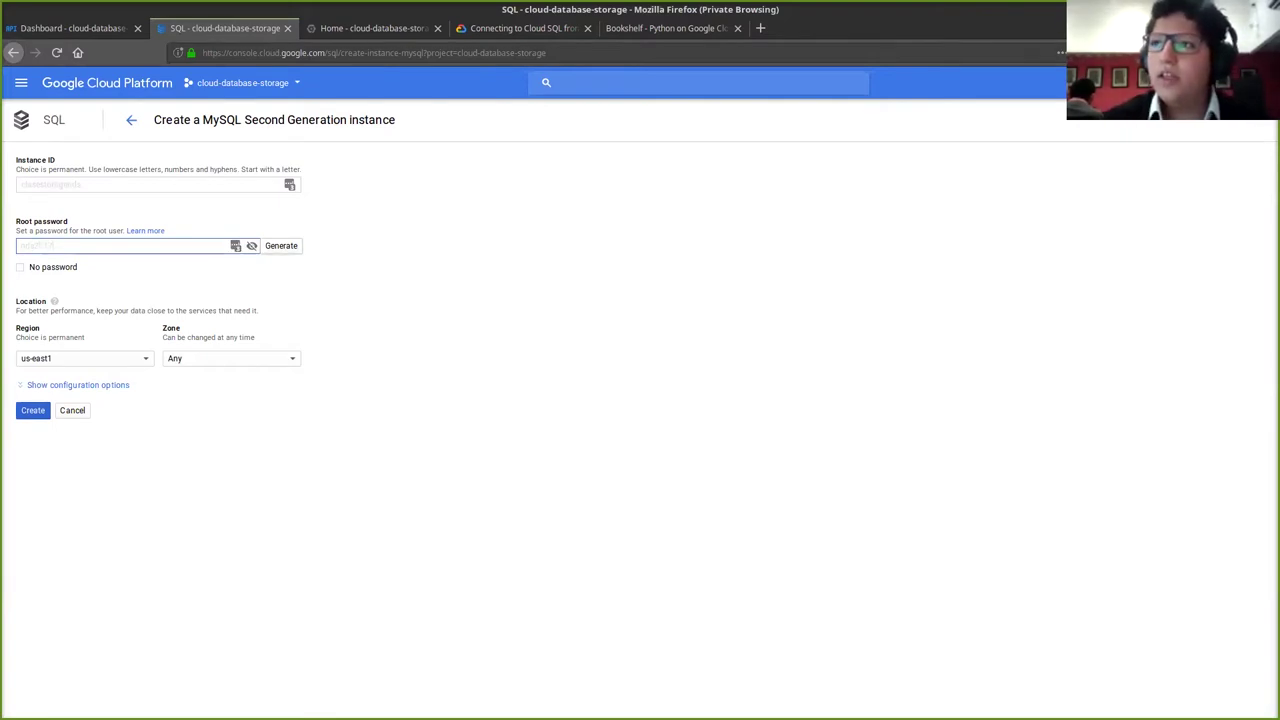
pyautogui.press('Tab')
pyautogui.press('Tab')
pyautogui.press('Return')
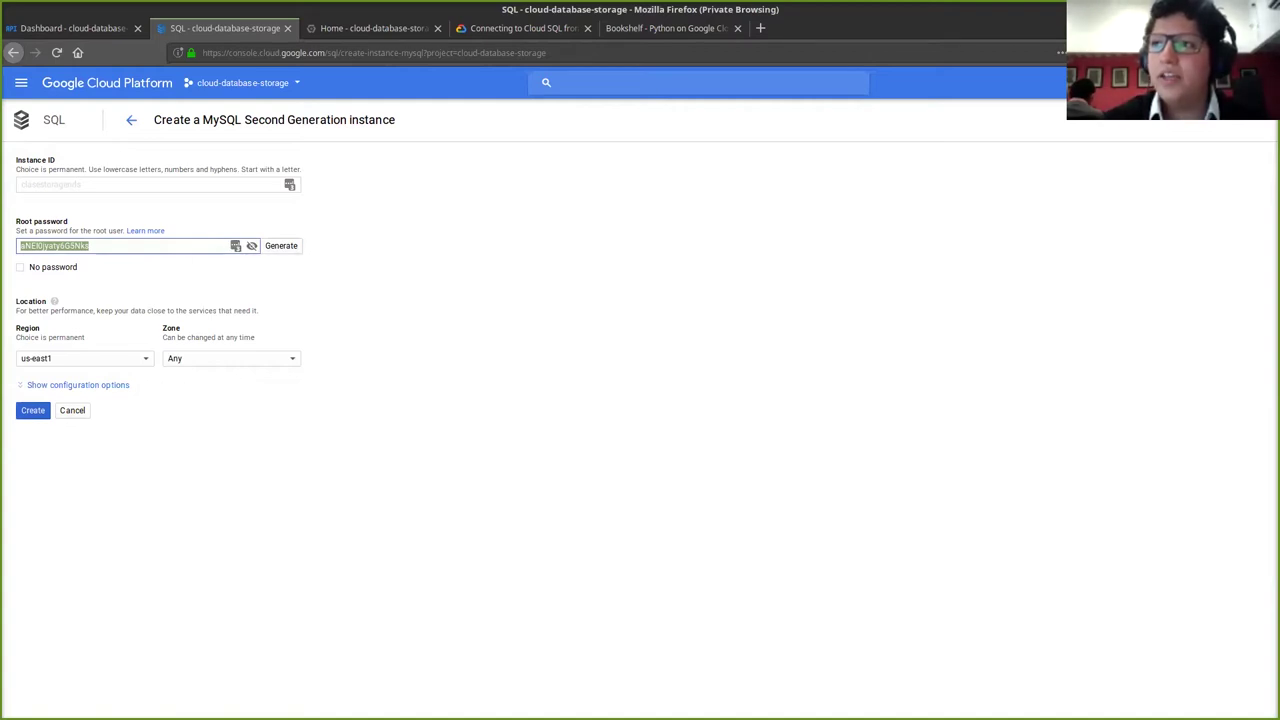
# - Toggle the password's visibility, regenerate the root password, and leave it hidden
pyautogui.hotkey('shift', 'Tab')
pyautogui.press('Return')
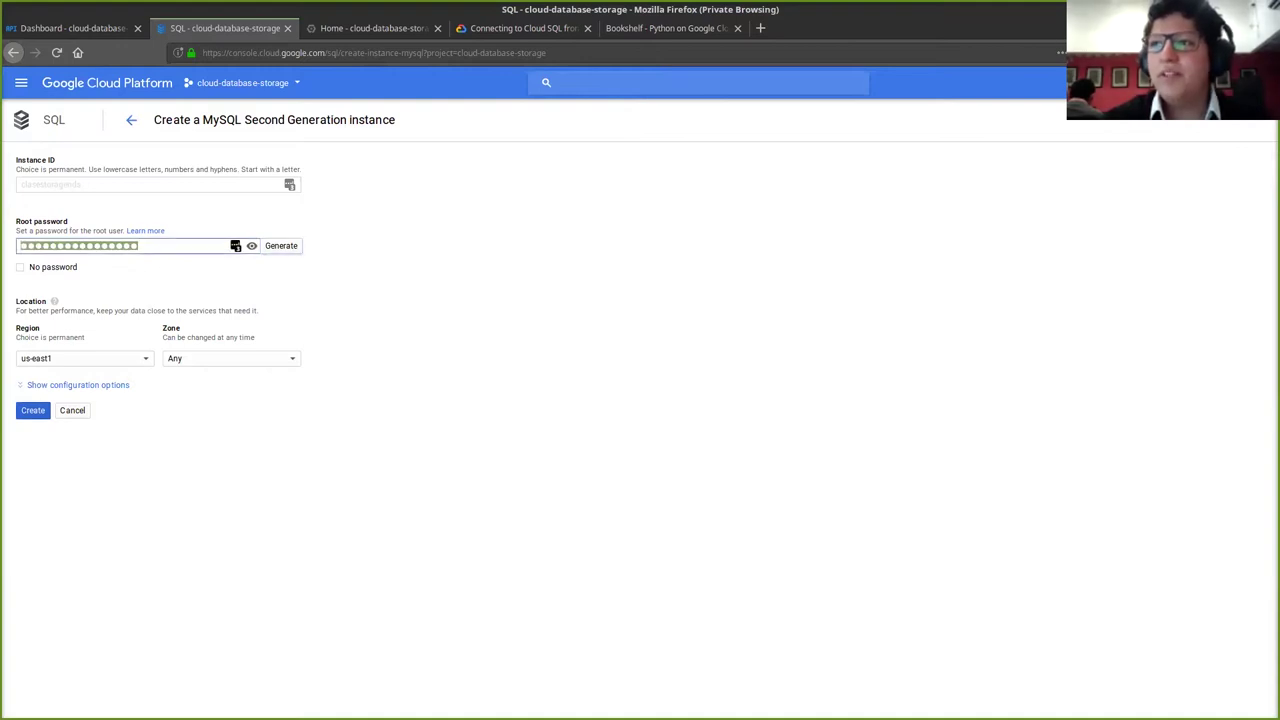
pyautogui.press('Return')
pyautogui.hotkey('shift', 'Tab')
pyautogui.press('Tab')
pyautogui.press('Tab')
pyautogui.press('Tab')
pyautogui.press('Return')
pyautogui.hotkey('shift', 'Tab')
pyautogui.hotkey('shift', 'Tab')
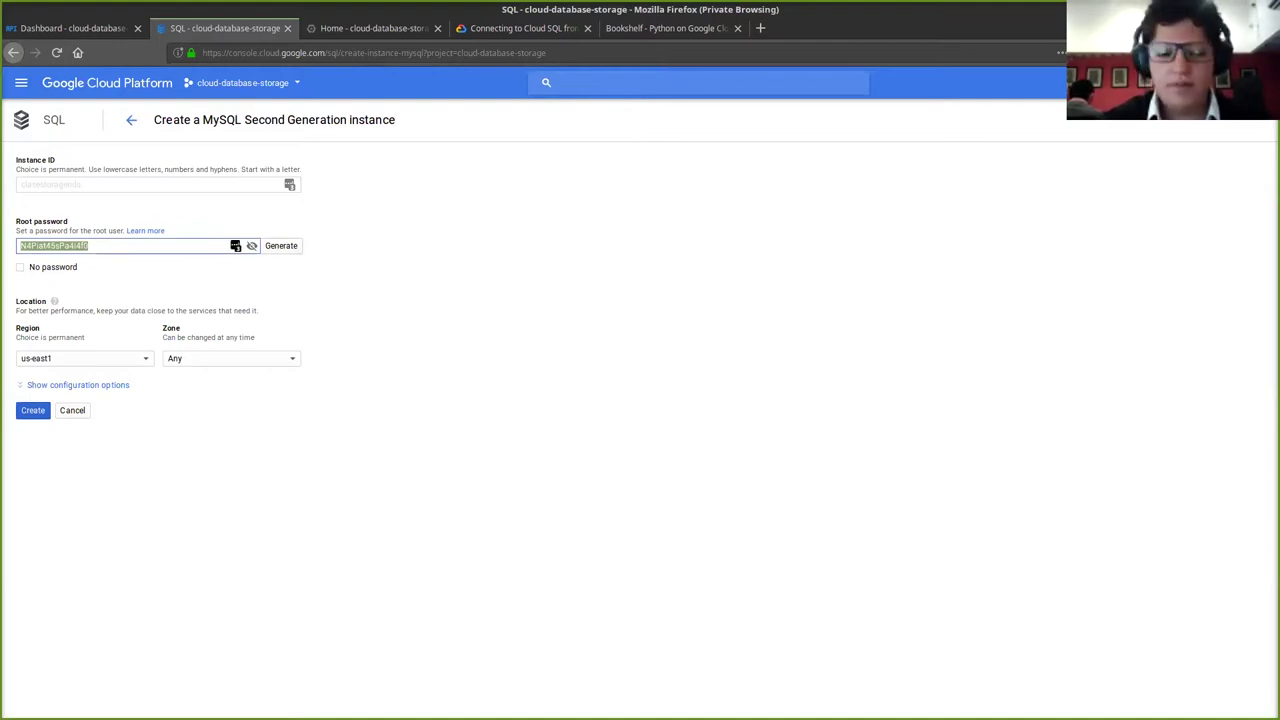
pyautogui.press('Tab')
pyautogui.press('Return')
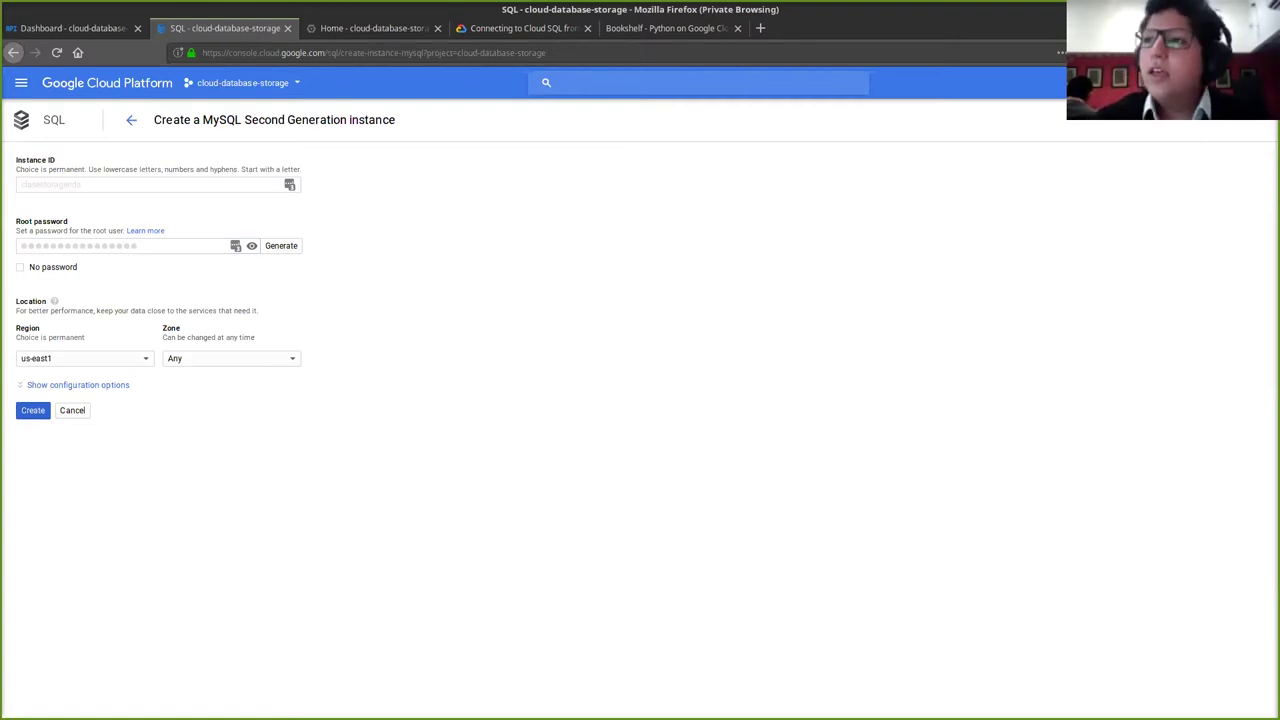
# - Set the zone to us-east1-c and reveal the configuration options
pyautogui.click(230, 358)
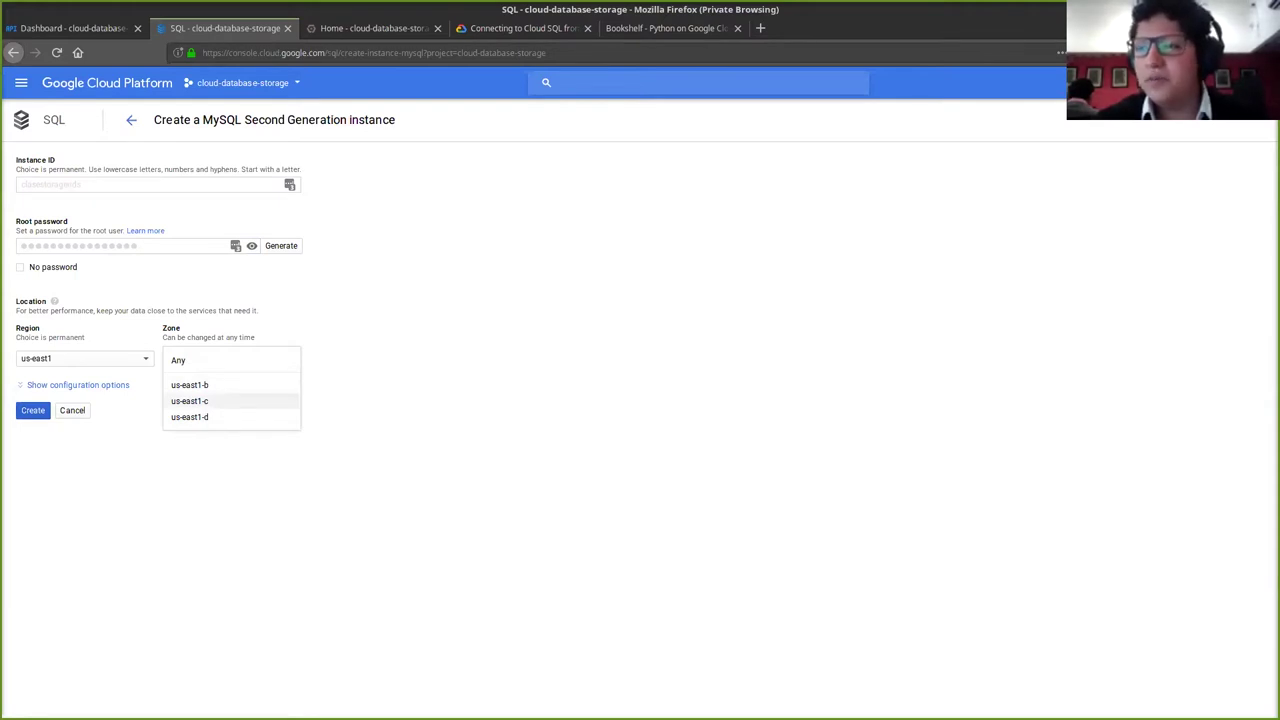
pyautogui.click(190, 400)
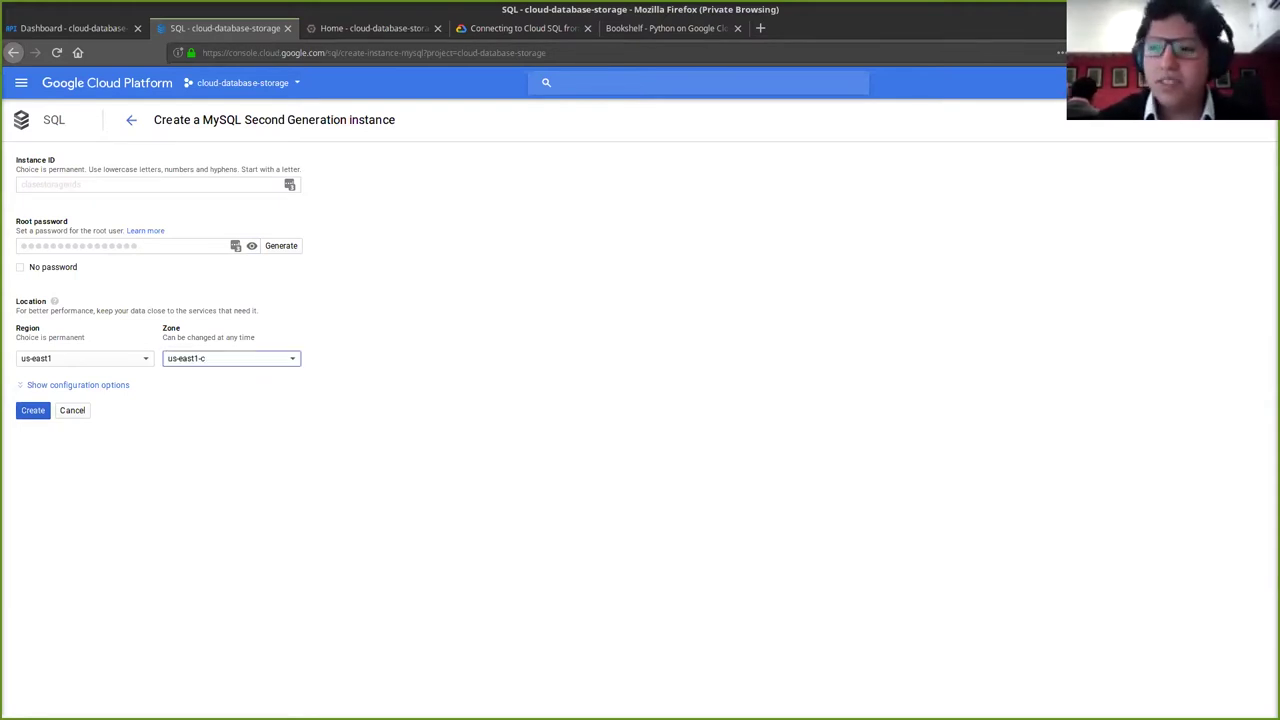
pyautogui.click(78, 385)
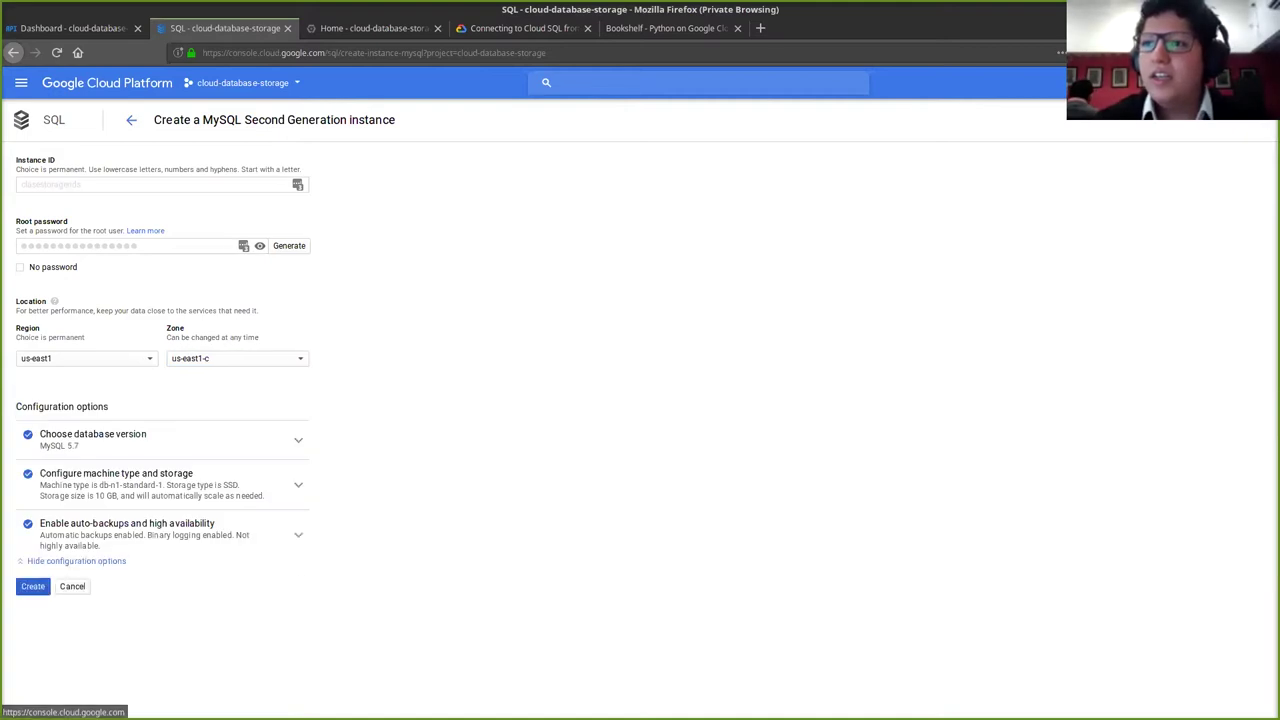
pyautogui.scroll(-1, 160, 420)
# - Keep MySQL 5.7 as the database version and expand the machine type and storage settings
pyautogui.click(93, 369)
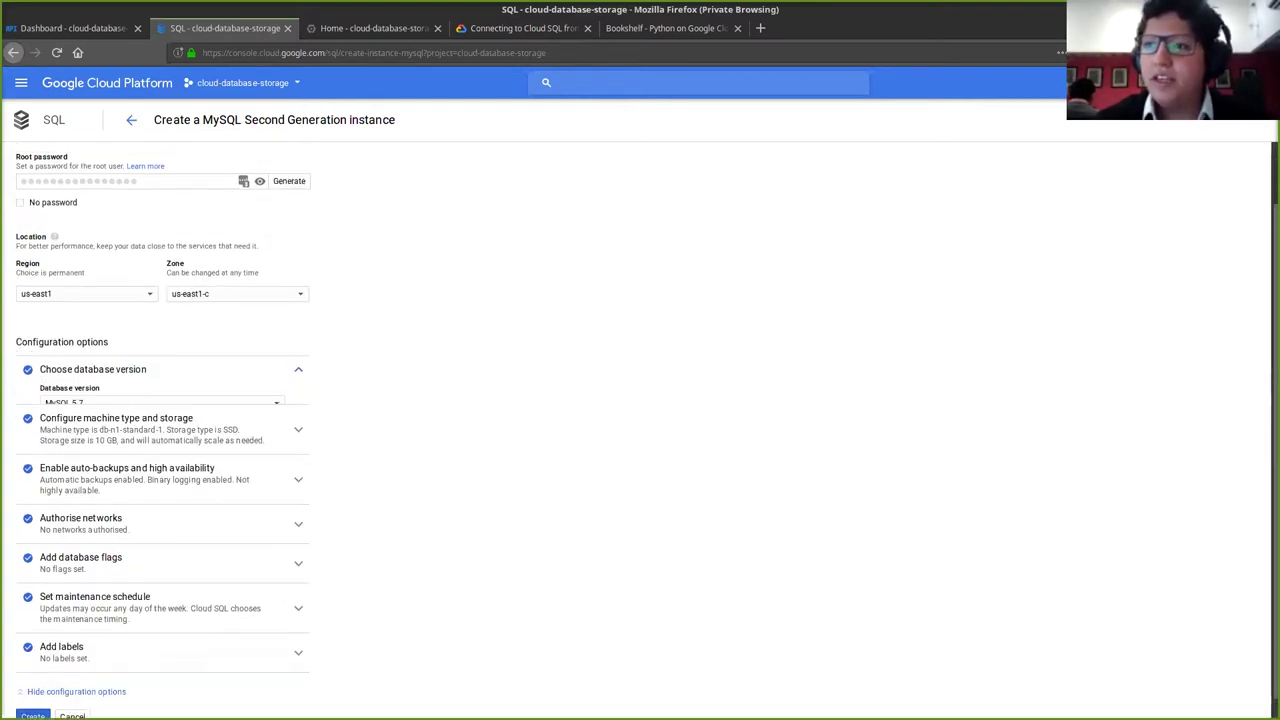
pyautogui.click(160, 403)
pyautogui.click(160, 404)
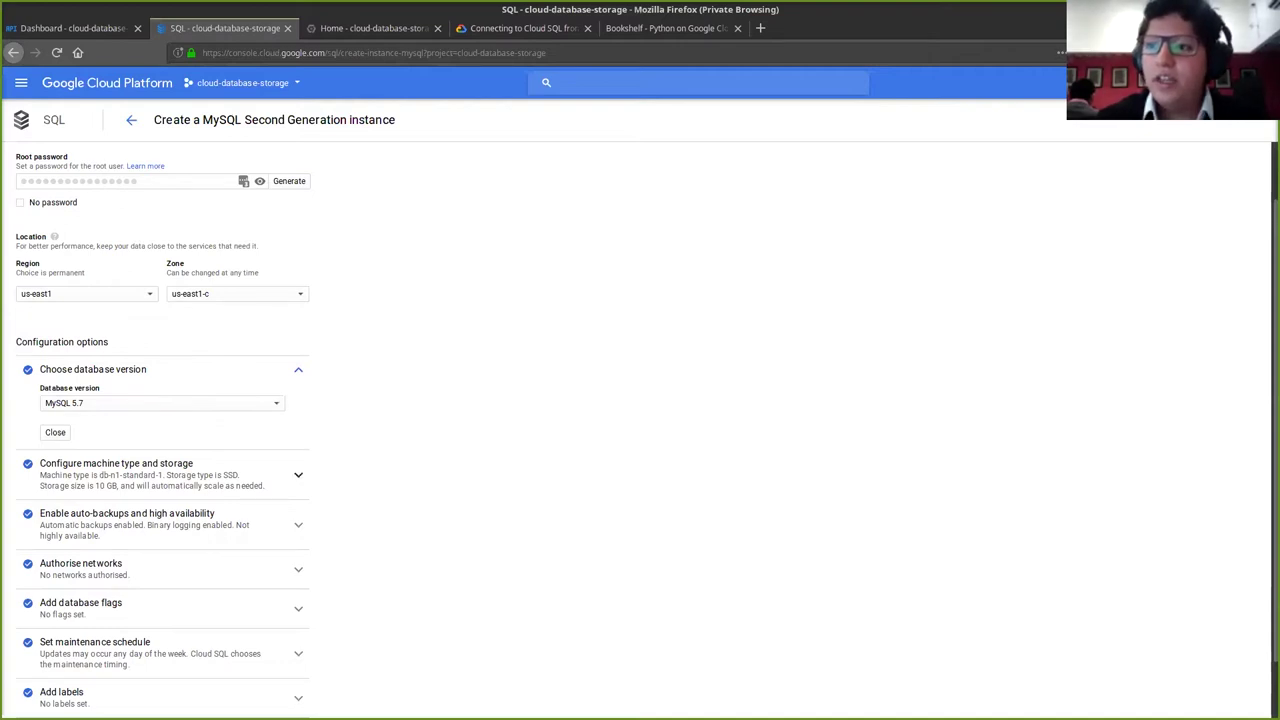
pyautogui.click(116, 463)
pyautogui.scroll(-3, 160, 430)
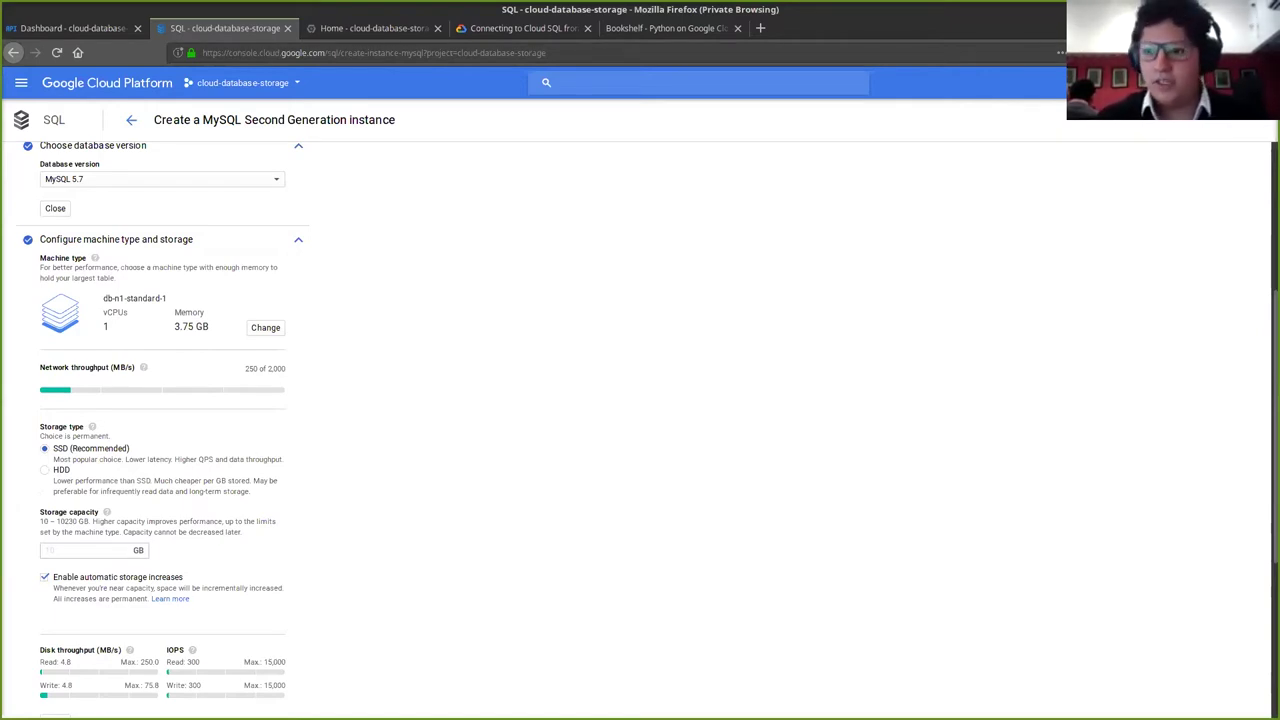
pyautogui.scroll(-5, 163, 428)
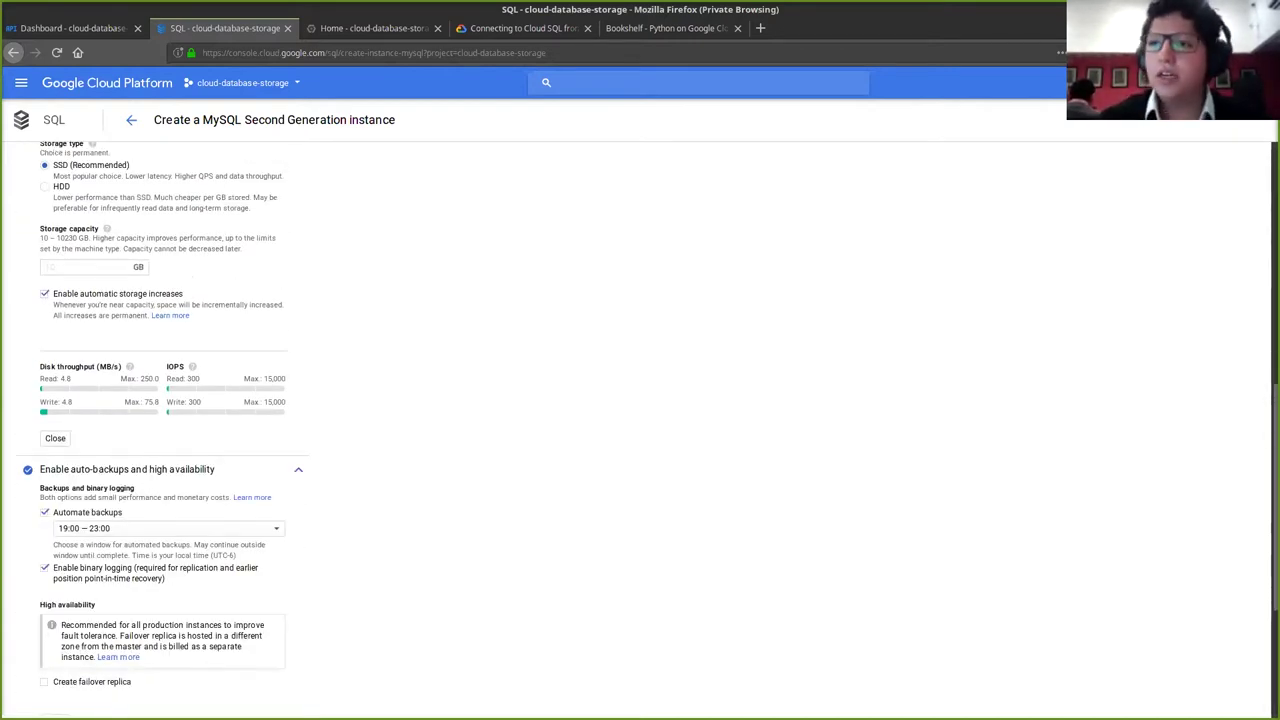
pyautogui.scroll(-4, 163, 428)
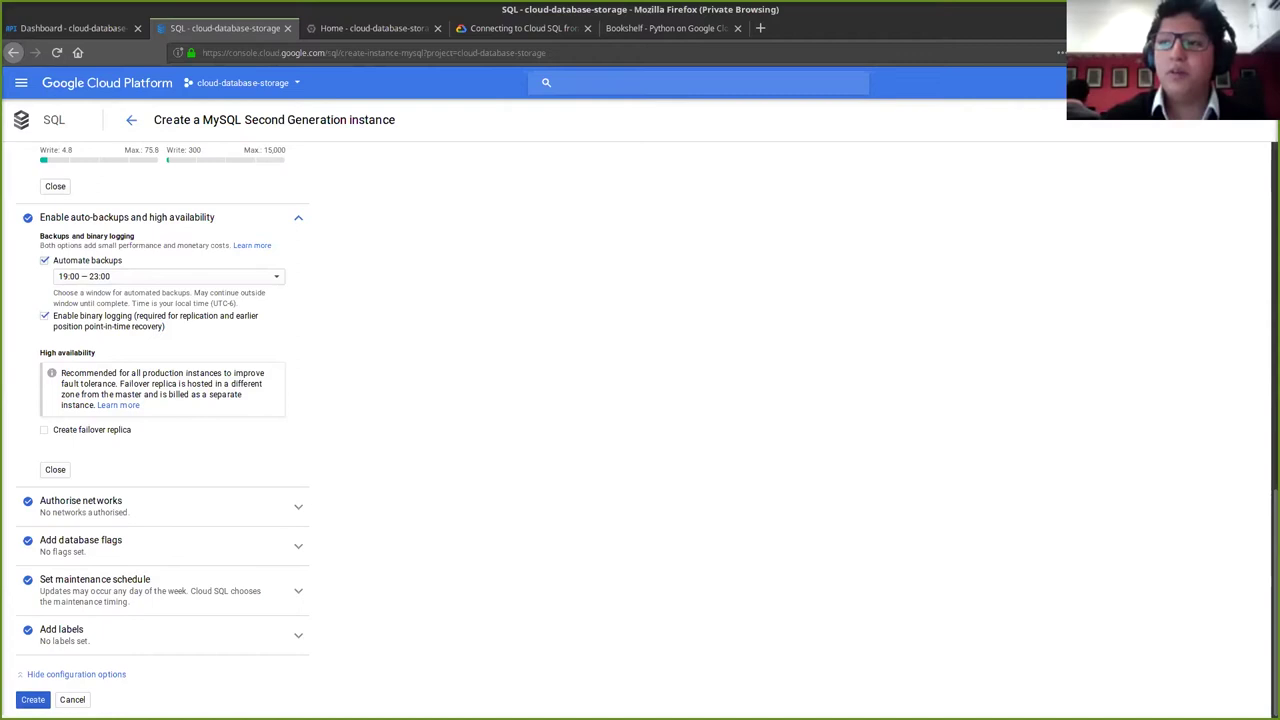
# - Keep automated backups enabled and expand the authorised networks and database flags sections
pyautogui.click(44, 260)
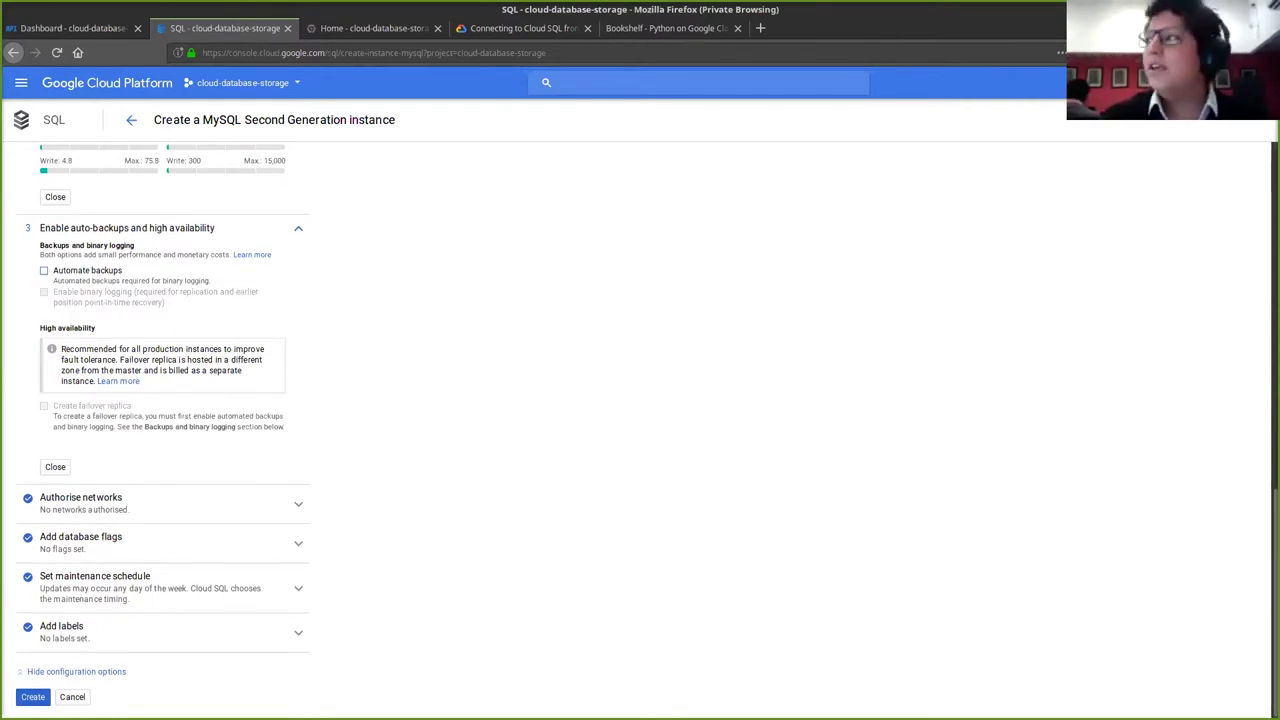
pyautogui.press('space')
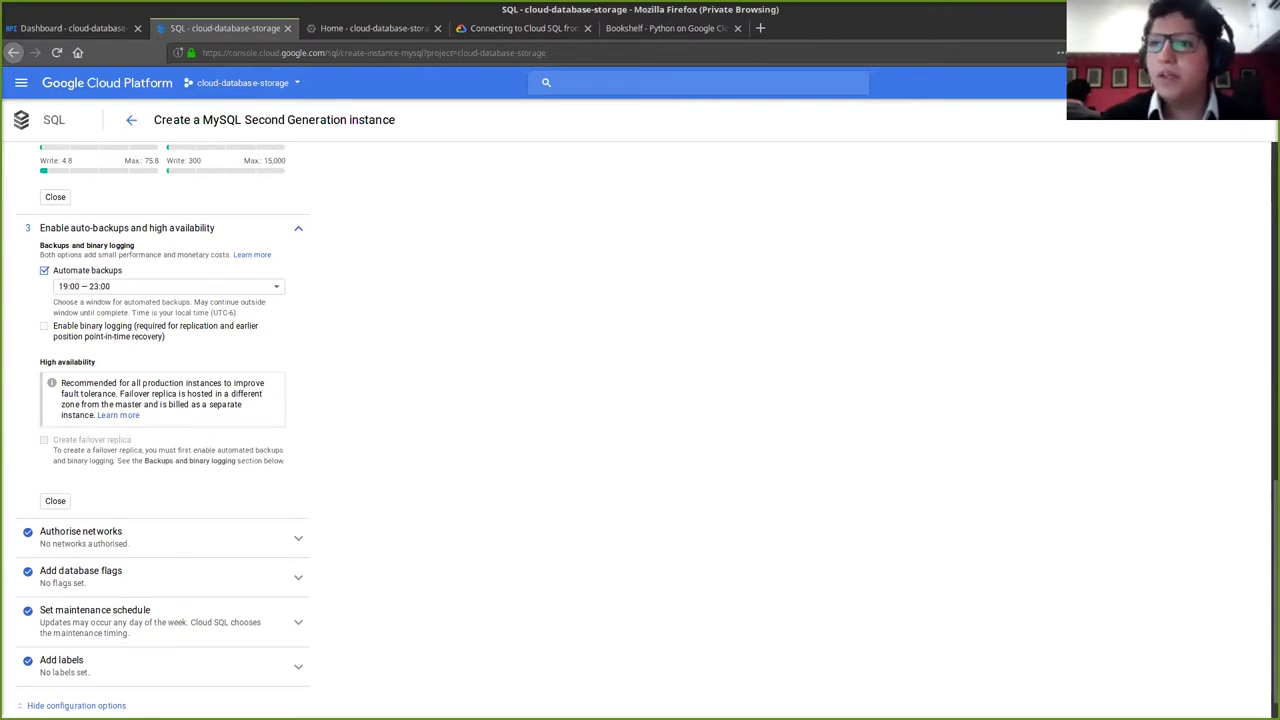
pyautogui.scroll(-1, 640, 430)
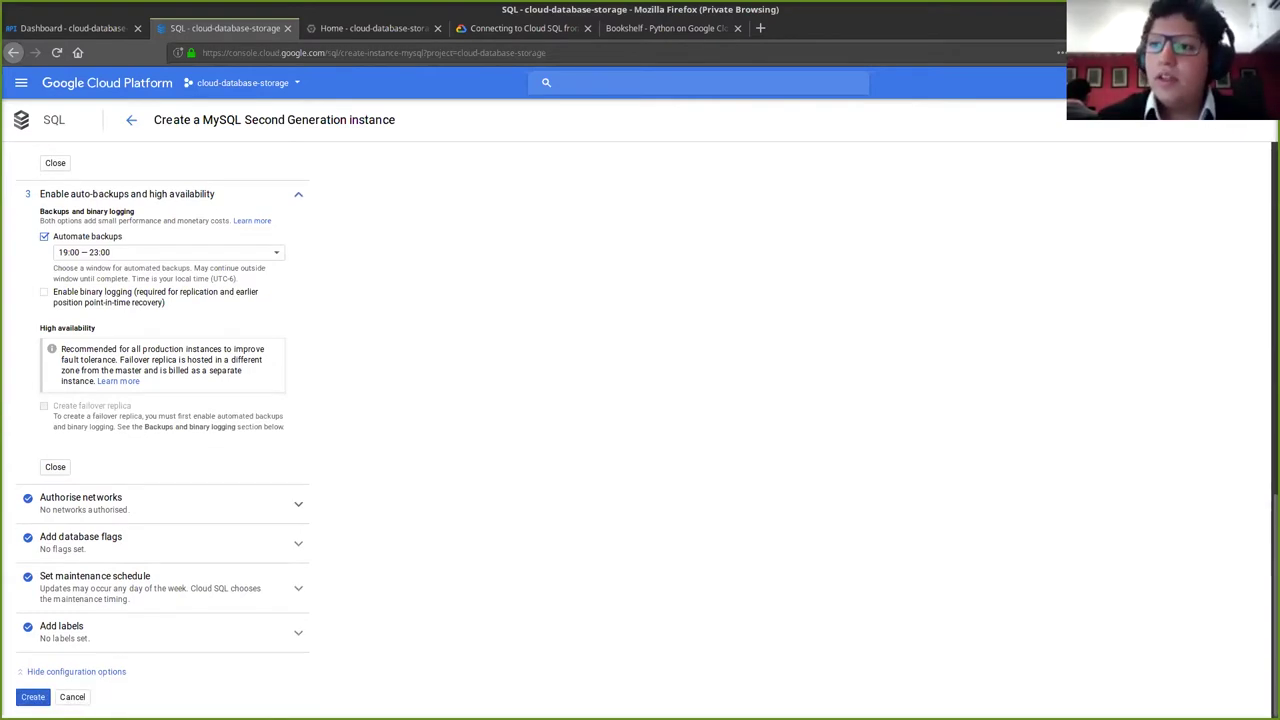
pyautogui.press('Return')
pyautogui.scroll(-2, 640, 430)
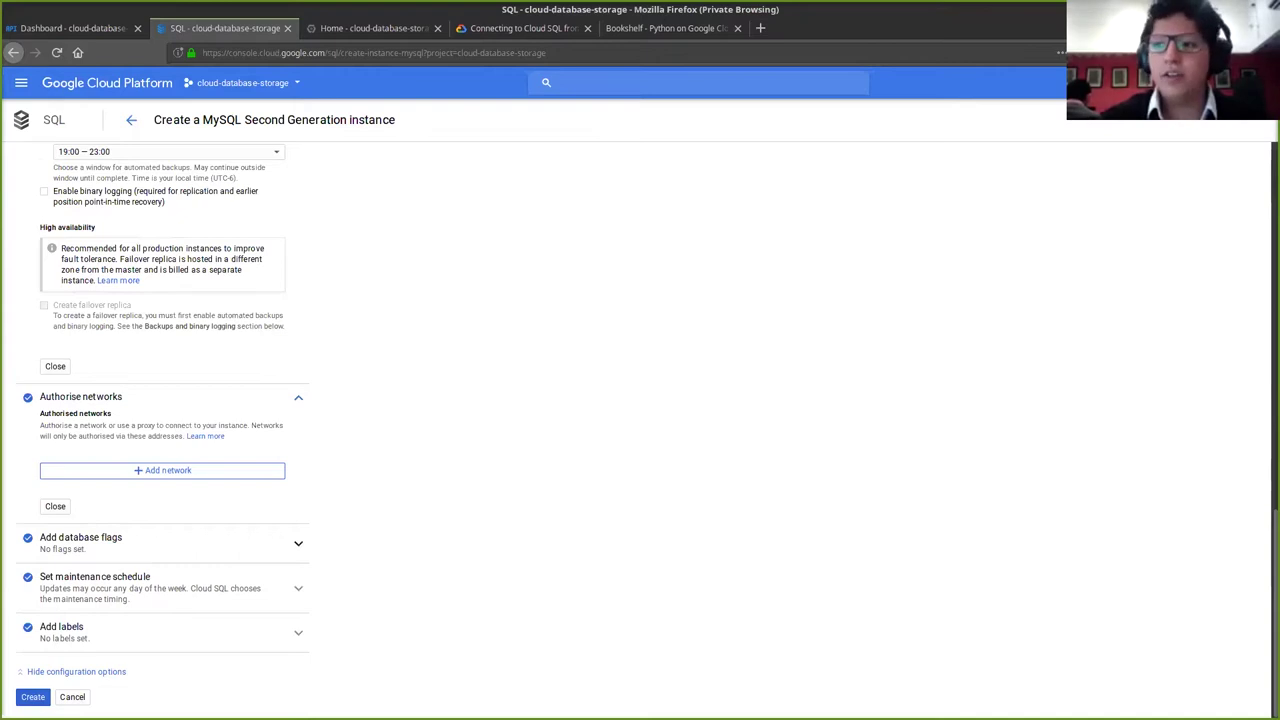
pyautogui.press('Return')
pyautogui.scroll(-1, 640, 430)
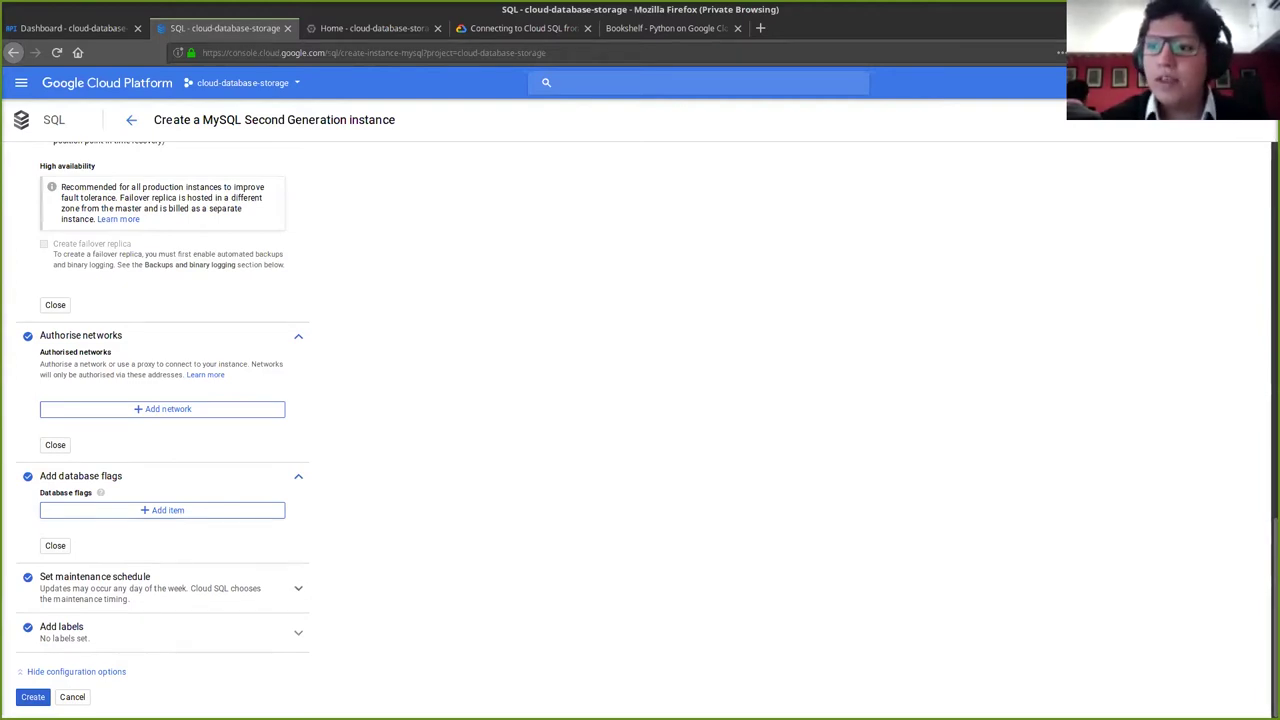
# - Leave the maintenance window at Any window and expand the labels section
pyautogui.click(95, 576)
pyautogui.scroll(-1, 647, 430)
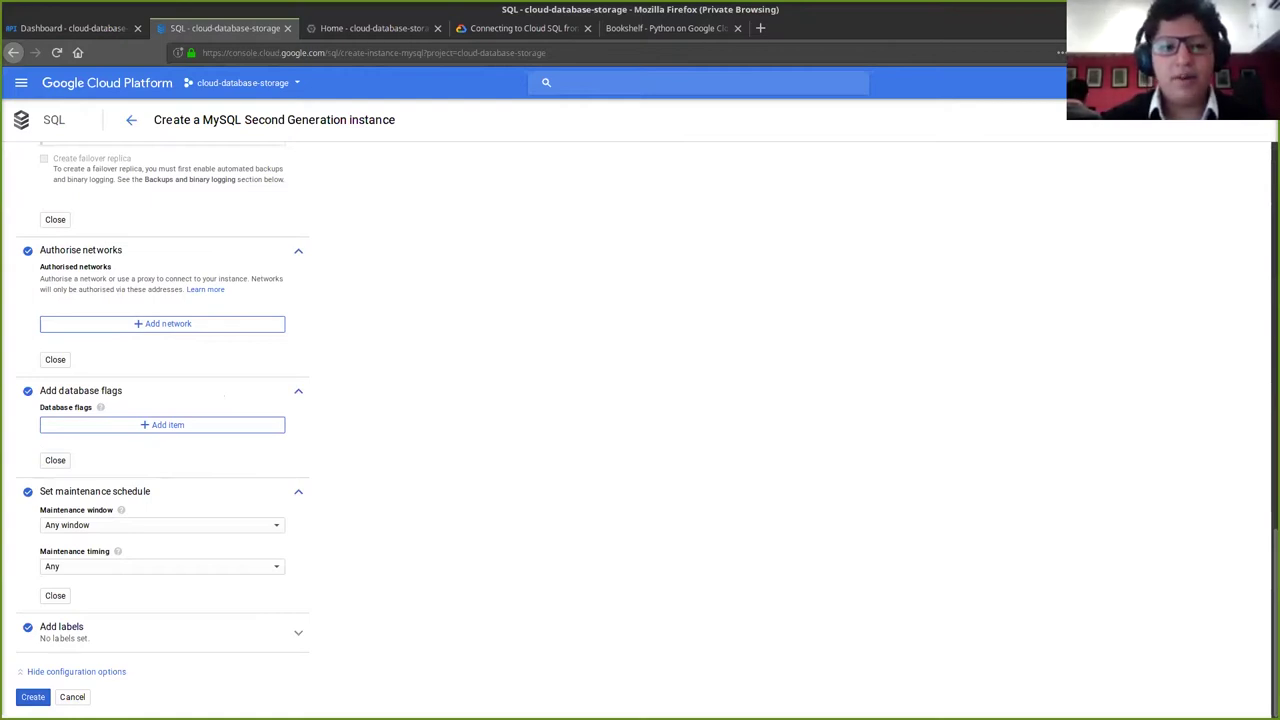
pyautogui.click(160, 525)
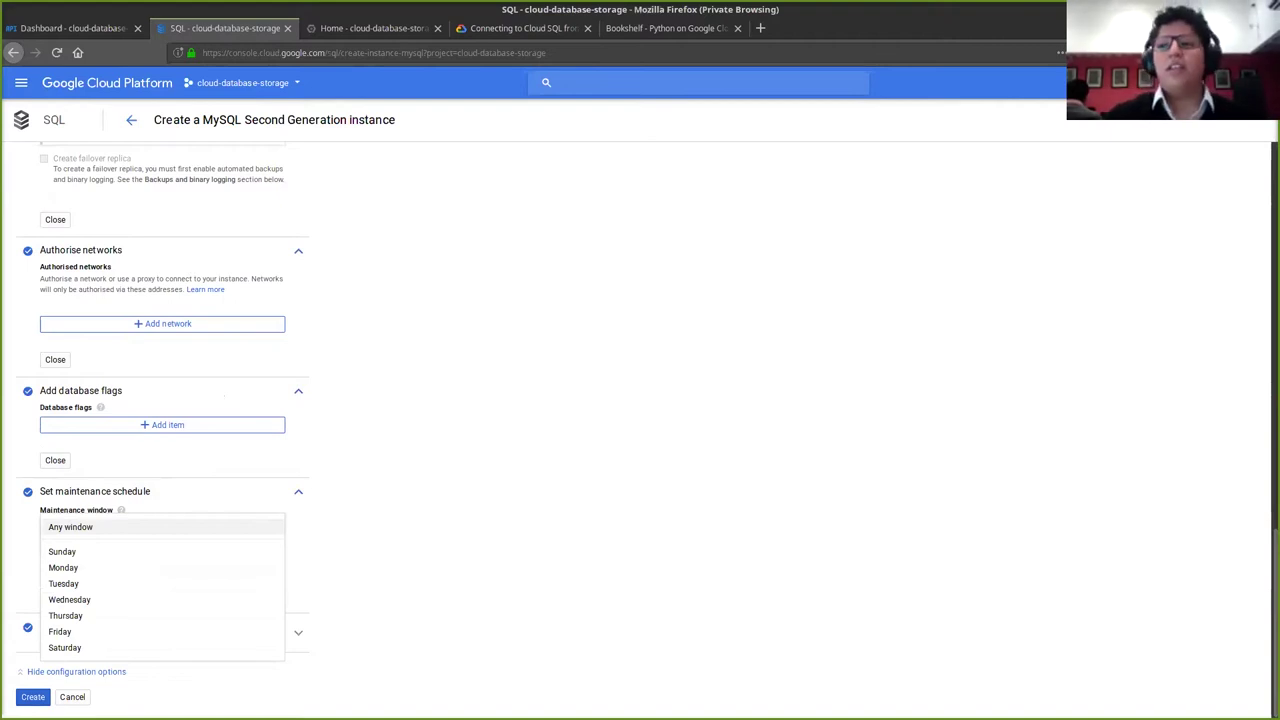
pyautogui.press('Escape')
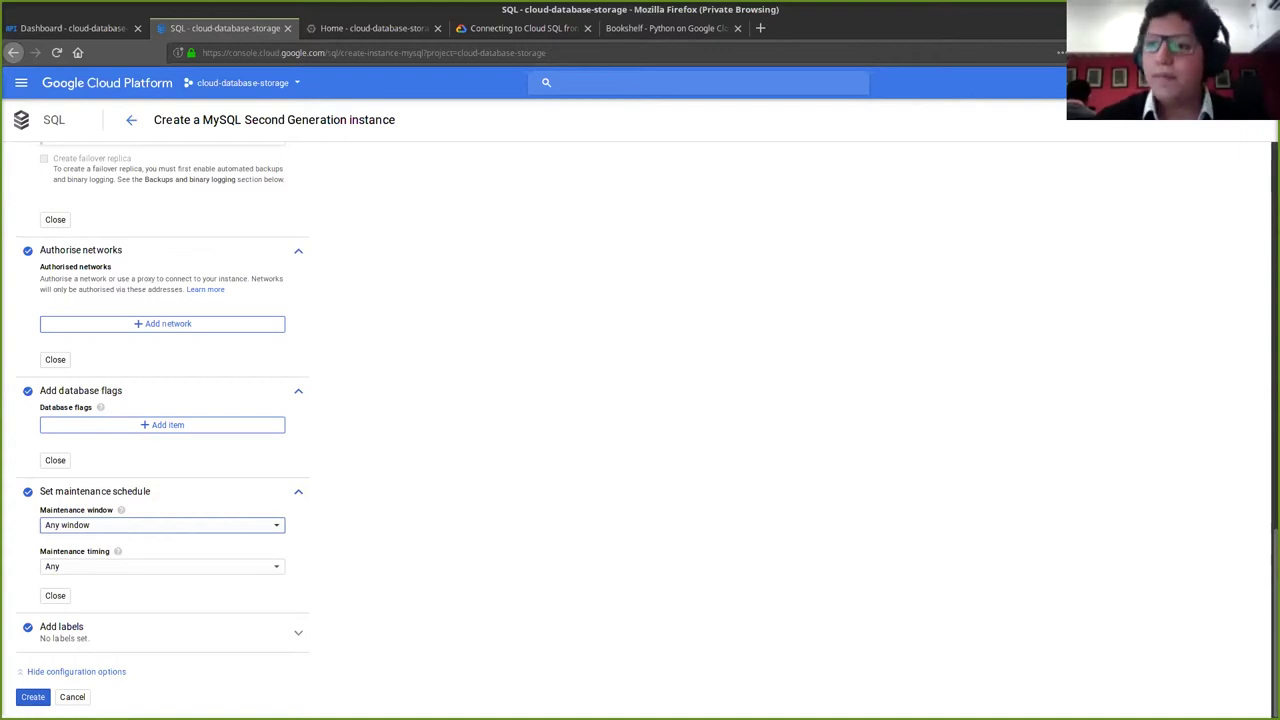
pyautogui.press('Tab')
pyautogui.press('Tab')
pyautogui.press('Return')
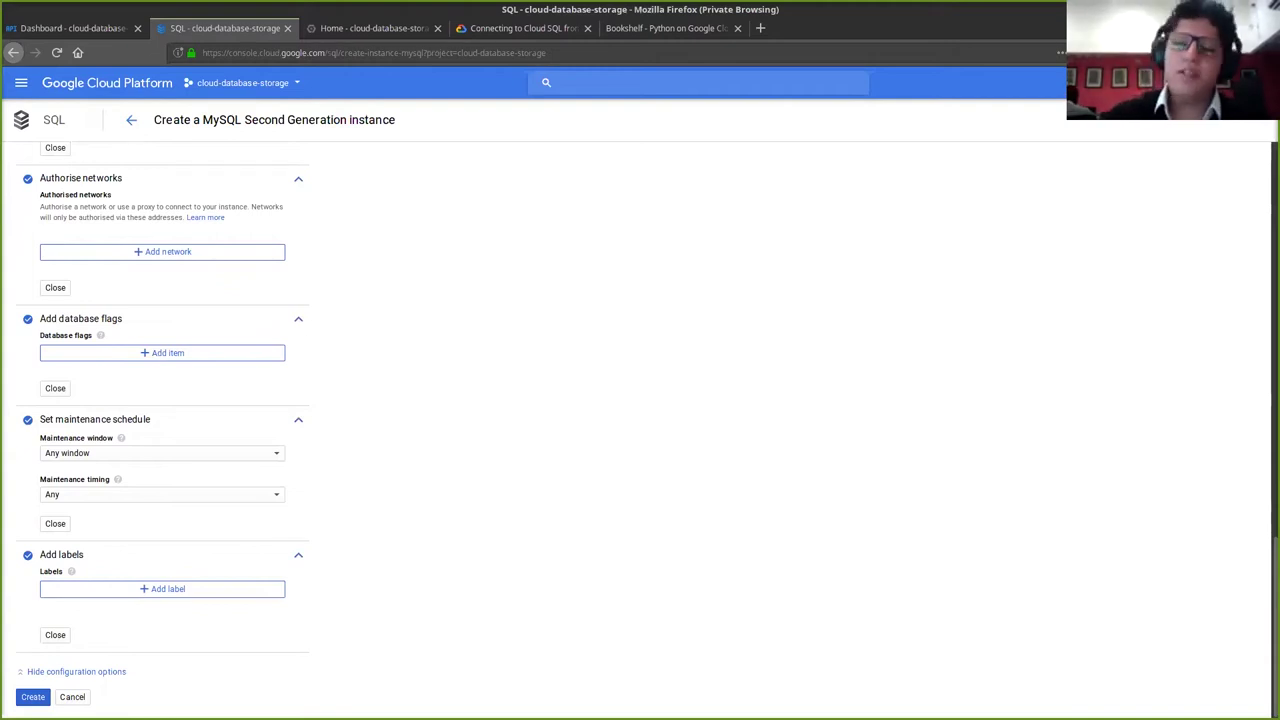
# - Create the clasestoragends MySQL instance in us-east1-c
pyautogui.click(33, 697)
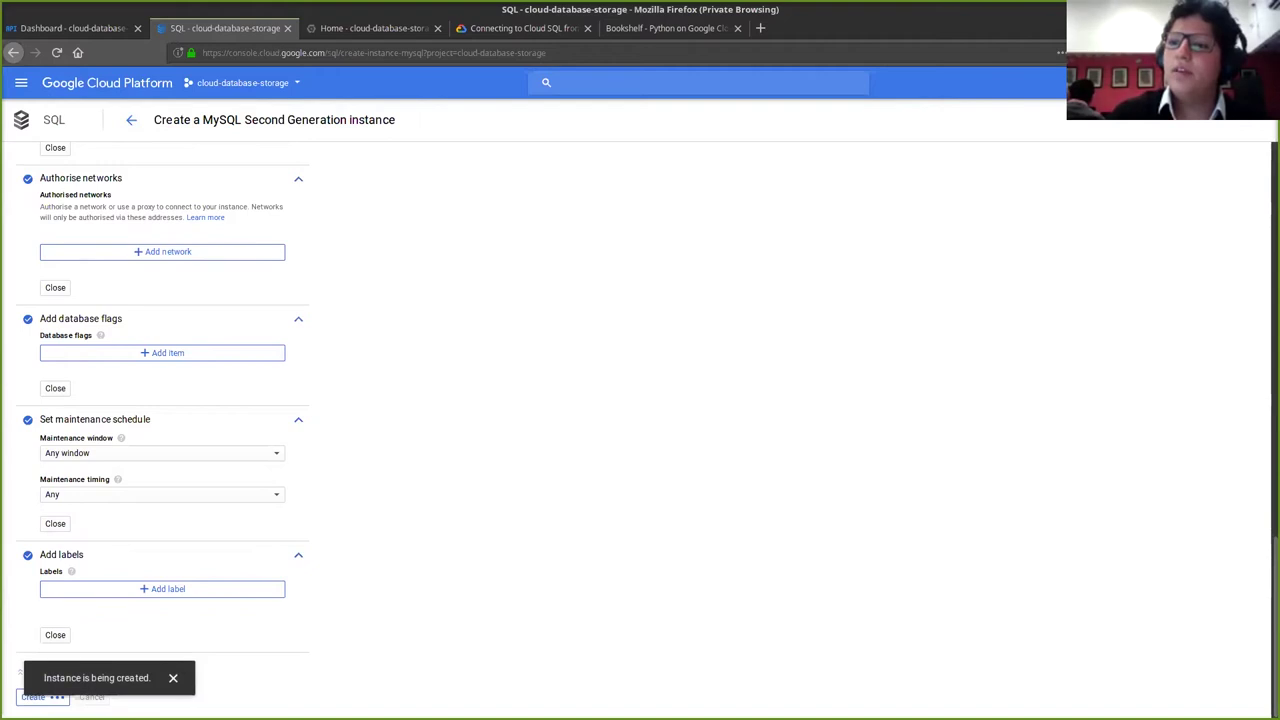
pyautogui.scroll(10, 160, 400)
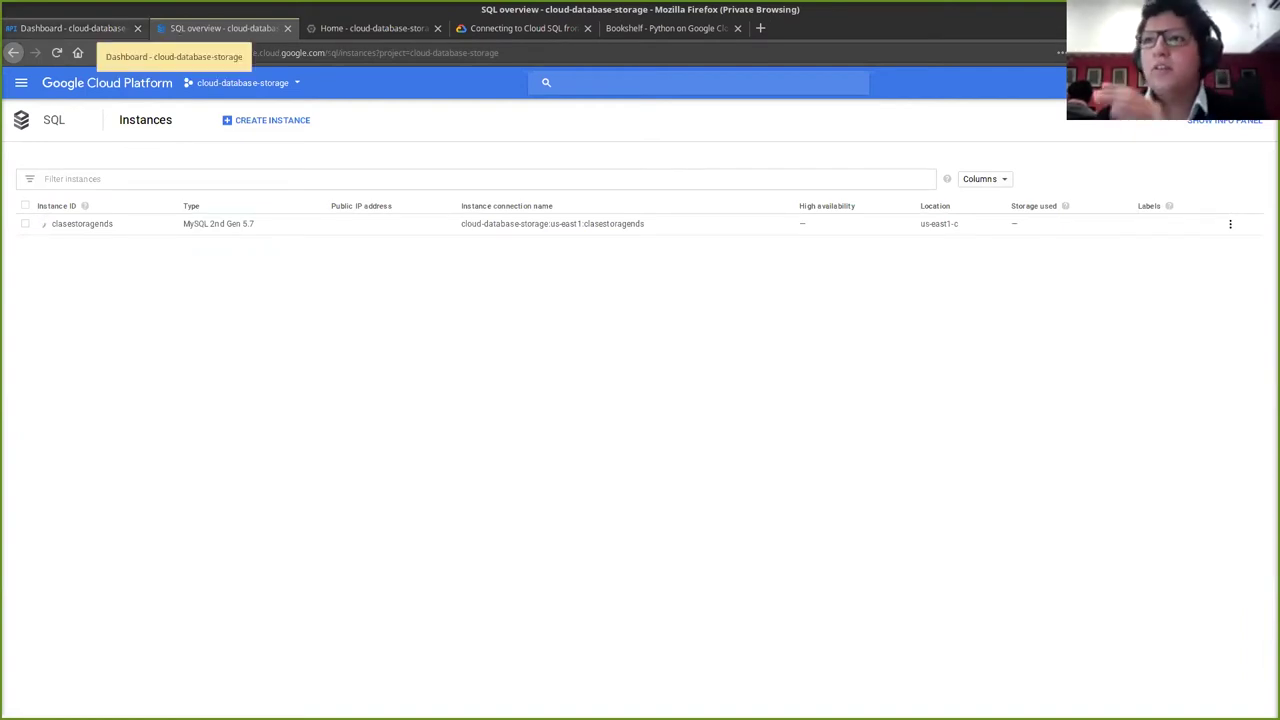
# - Show the APIs & Services dashboard with the enabled APIs and their traffic
pyautogui.click(110, 32)
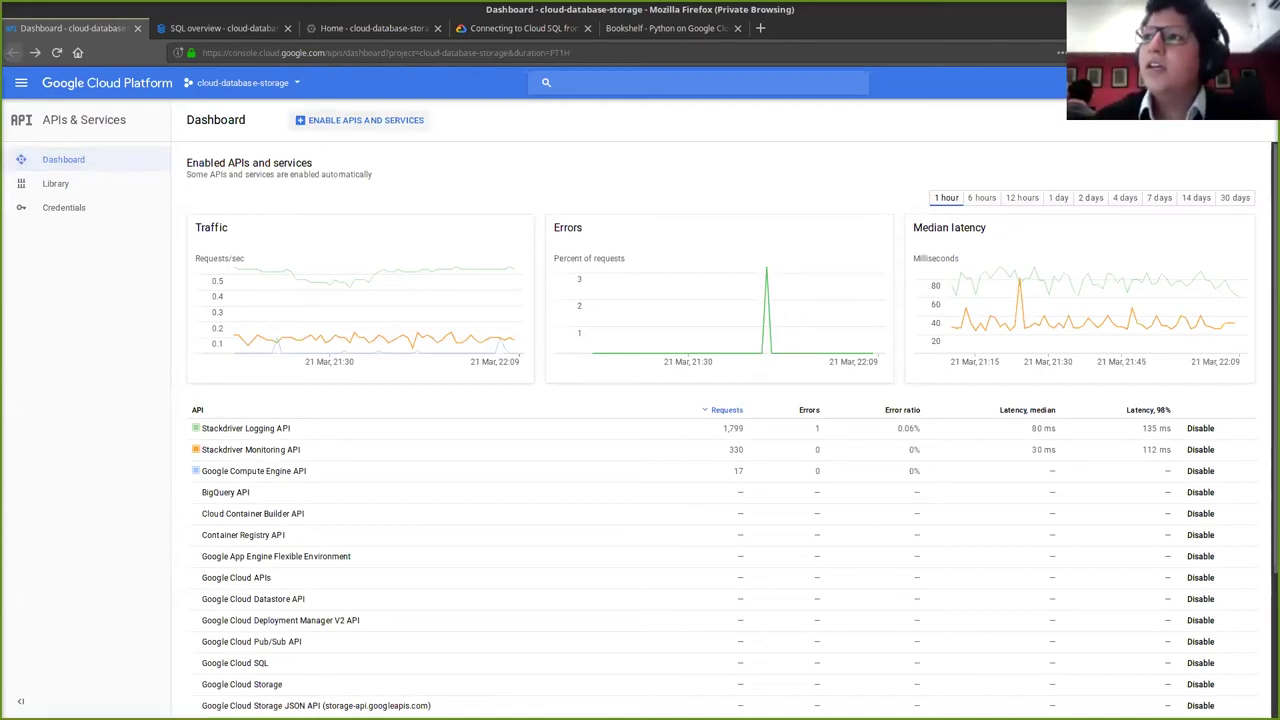
# - Search the API library for 'sql', enable the Google Cloud SQL API, and return to the instances list
pyautogui.click(360, 120)
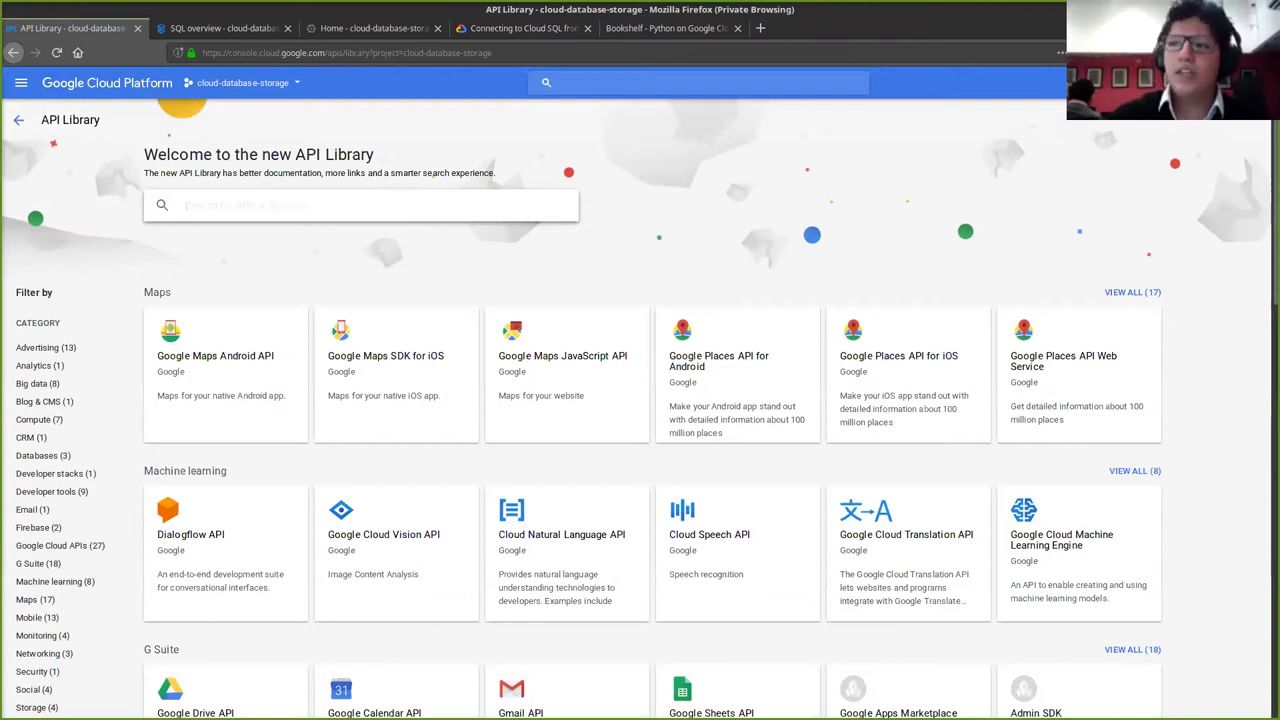
pyautogui.write('s')
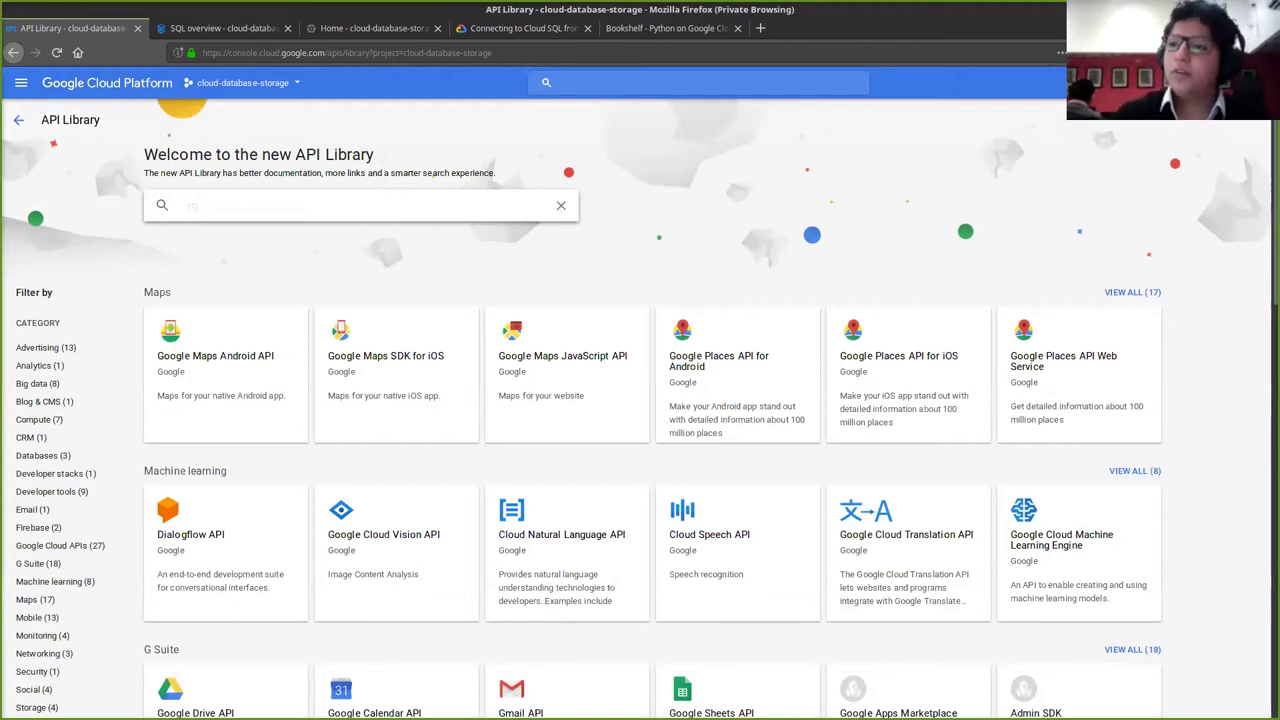
pyautogui.write('ql')
pyautogui.press('Return')
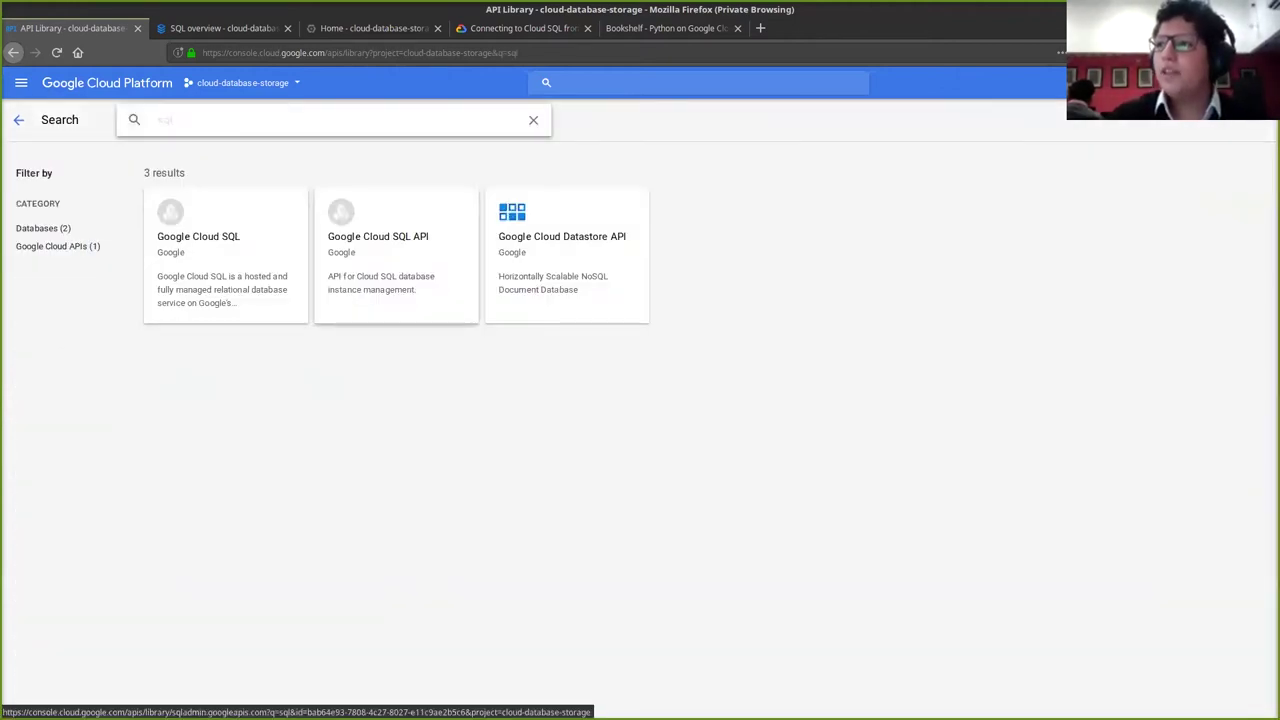
pyautogui.click(396, 255)
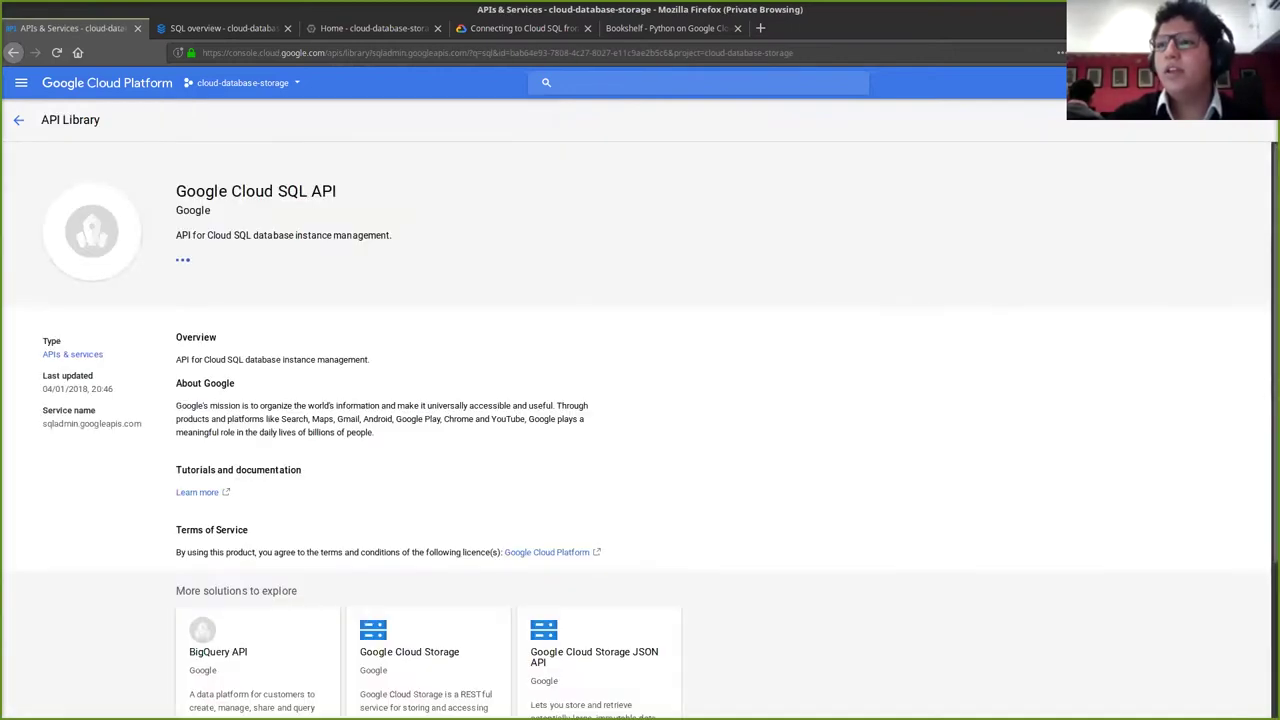
pyautogui.click(205, 265)
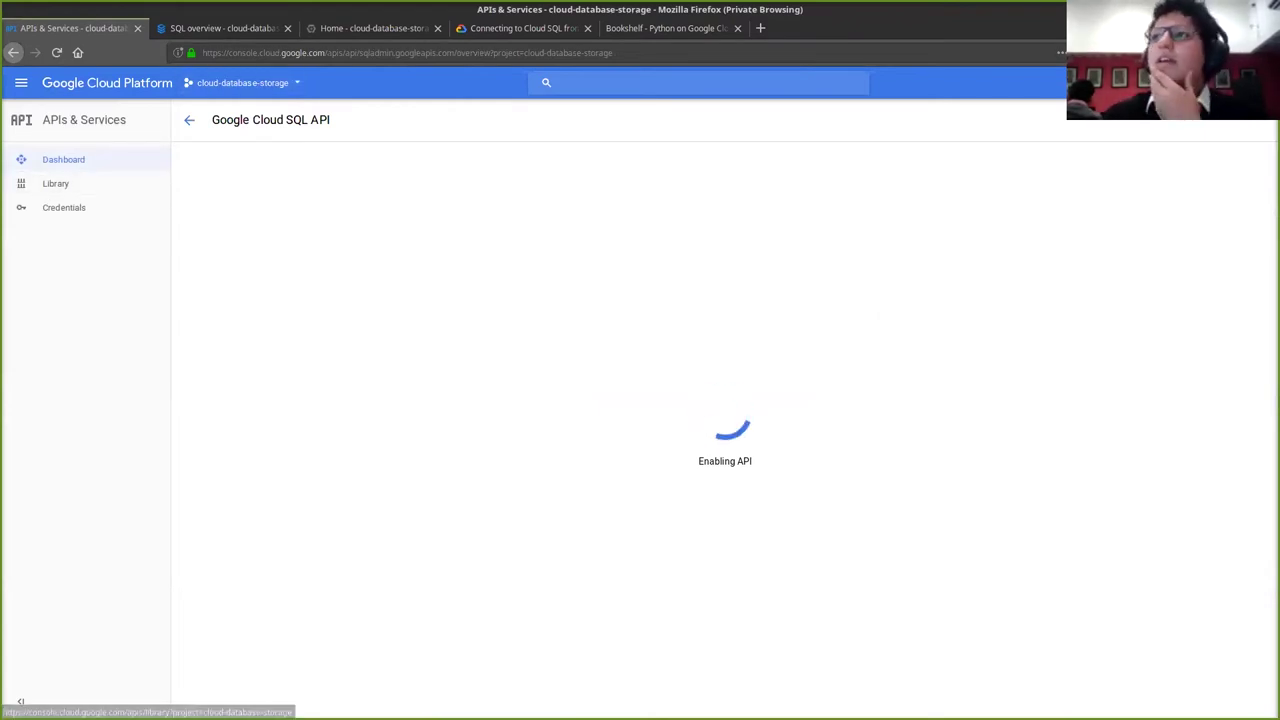
pyautogui.click(222, 28)
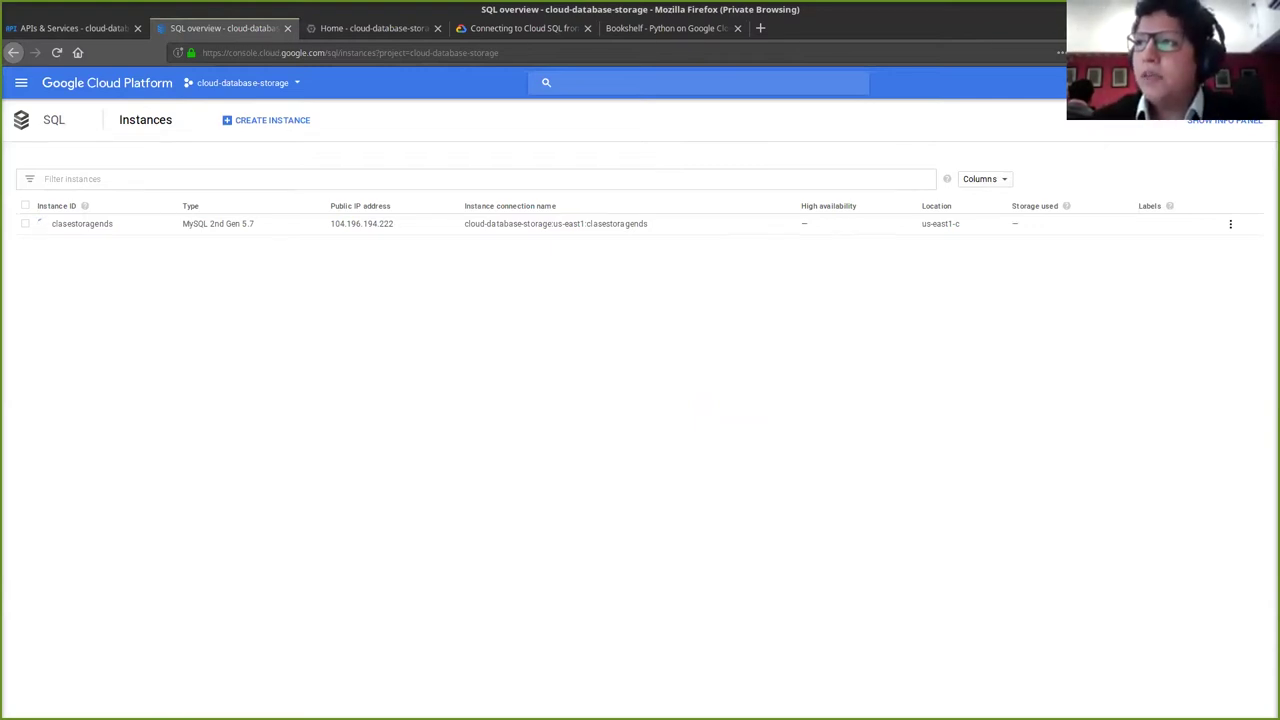
# - Select clasestoragends' connection name and public IP, then return to the Cloud SQL API page
pyautogui.doubleClick(474, 223)
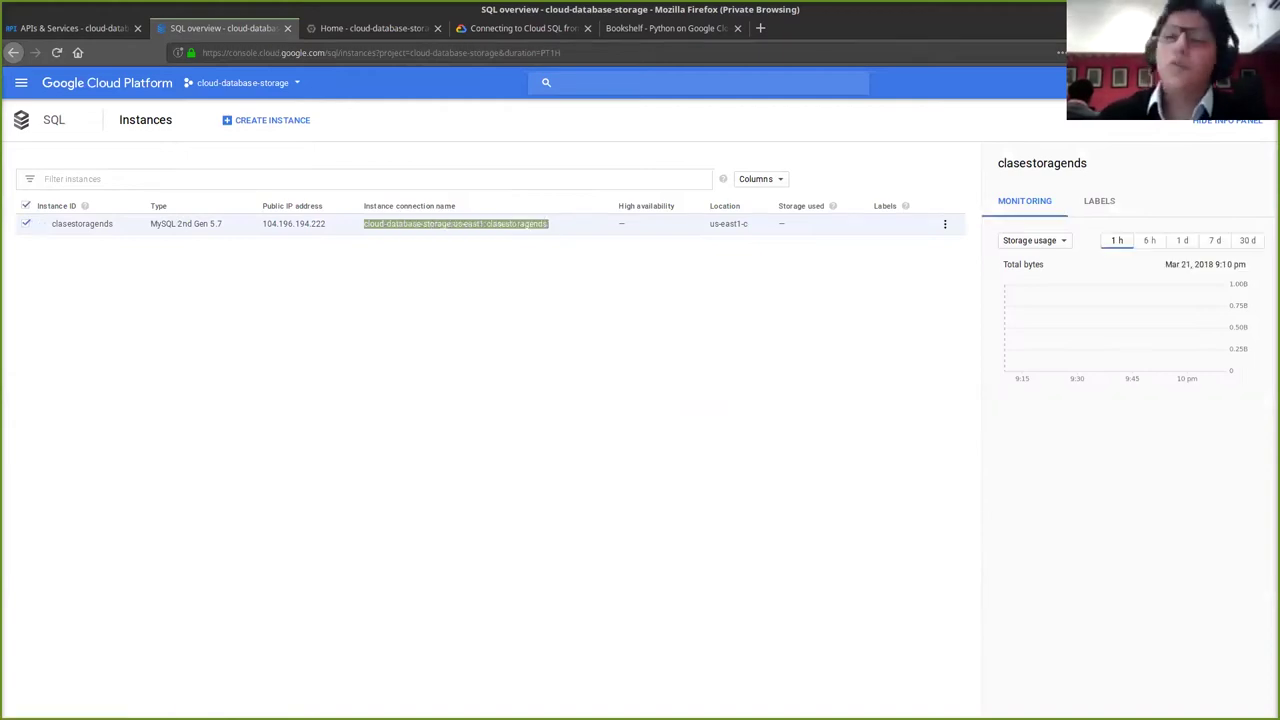
pyautogui.doubleClick(294, 223)
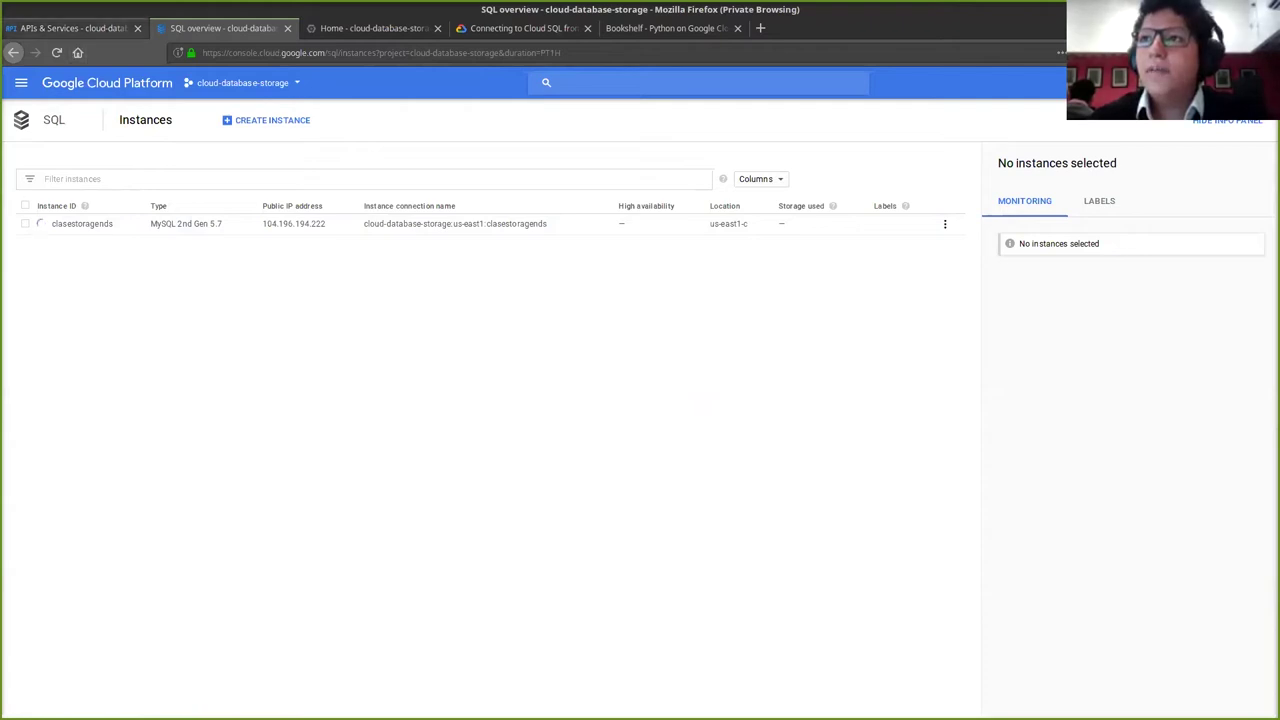
pyautogui.click(70, 28)
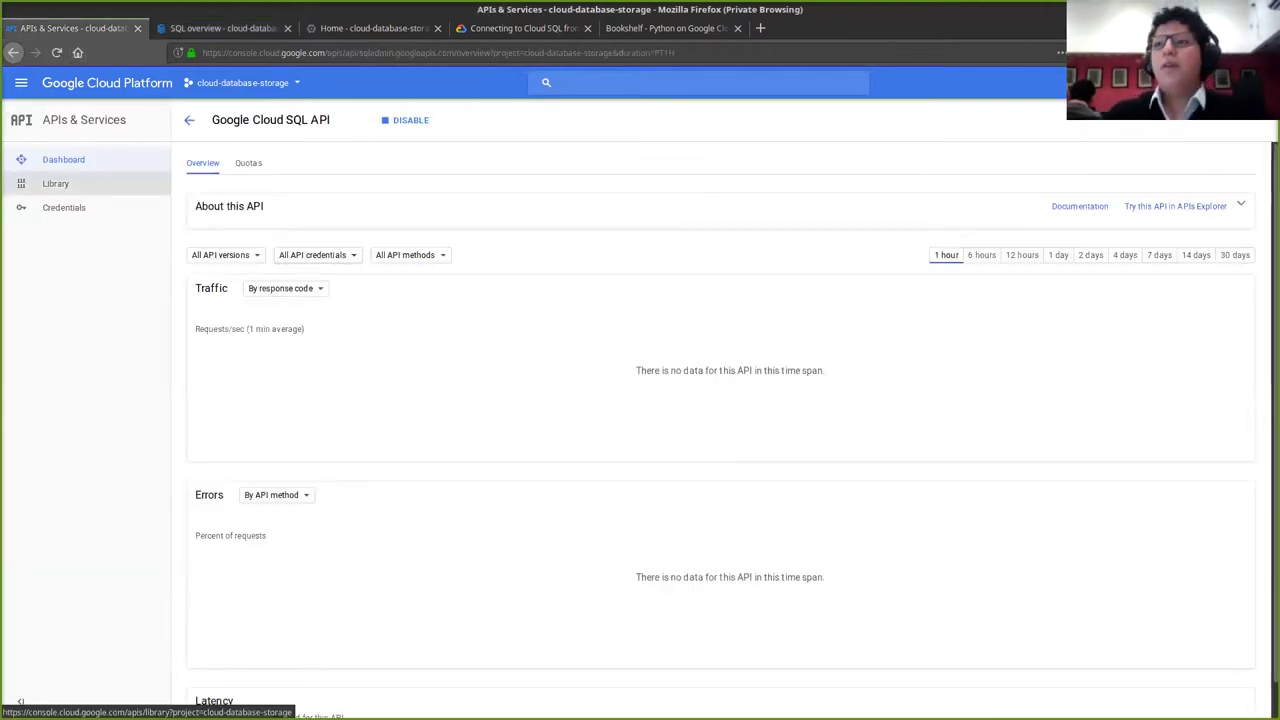
# - Search the library for 'sql' to confirm Google Cloud SQL is enabled, then view the Home dashboard
pyautogui.click(56, 183)
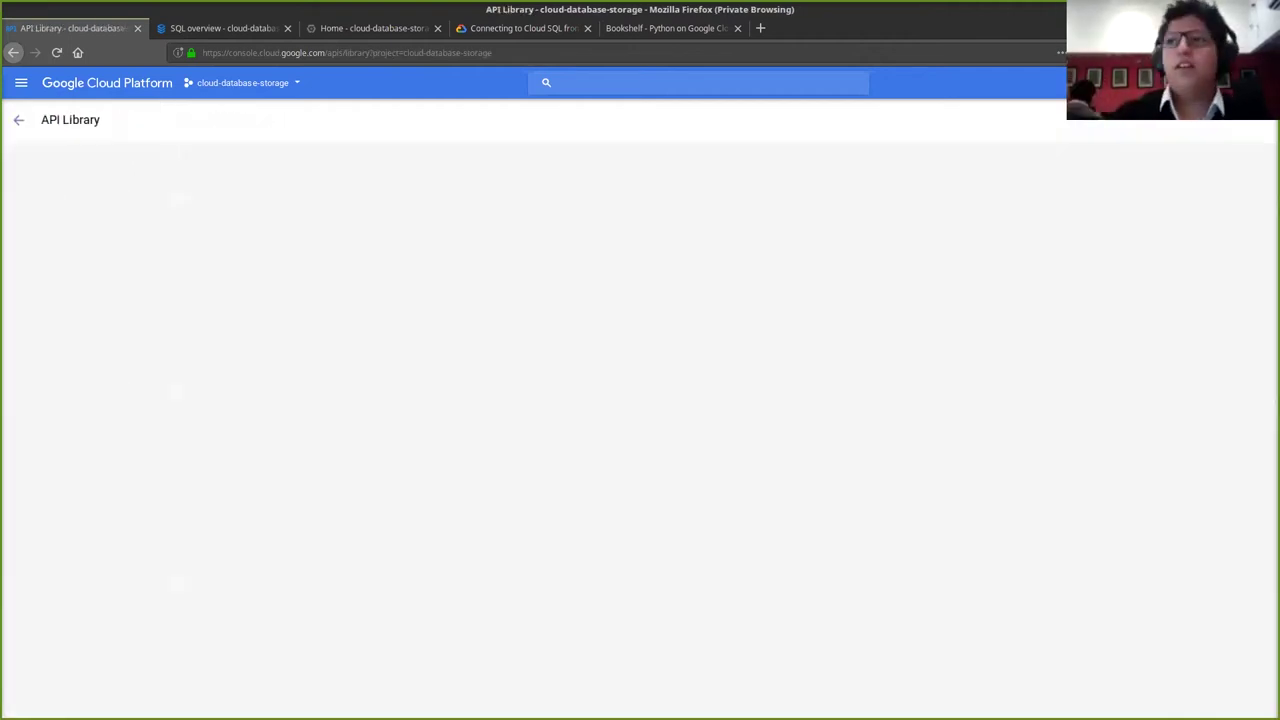
pyautogui.write('sql')
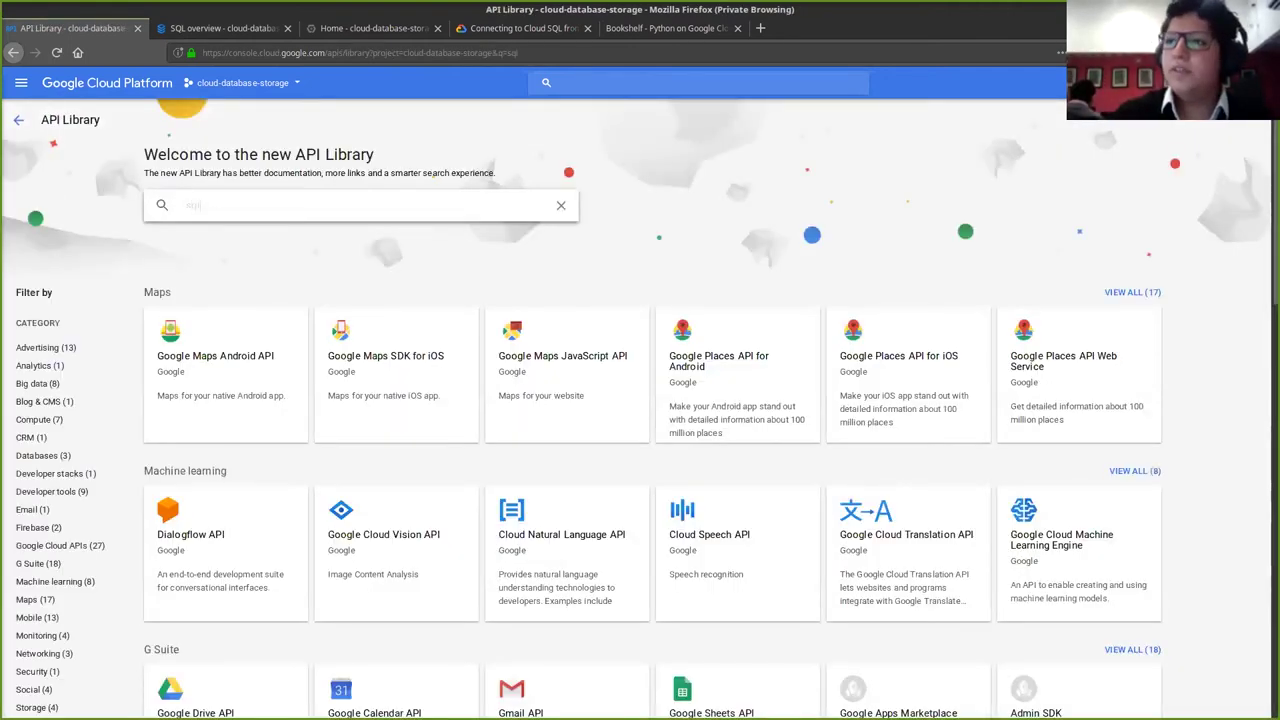
pyautogui.click(225, 255)
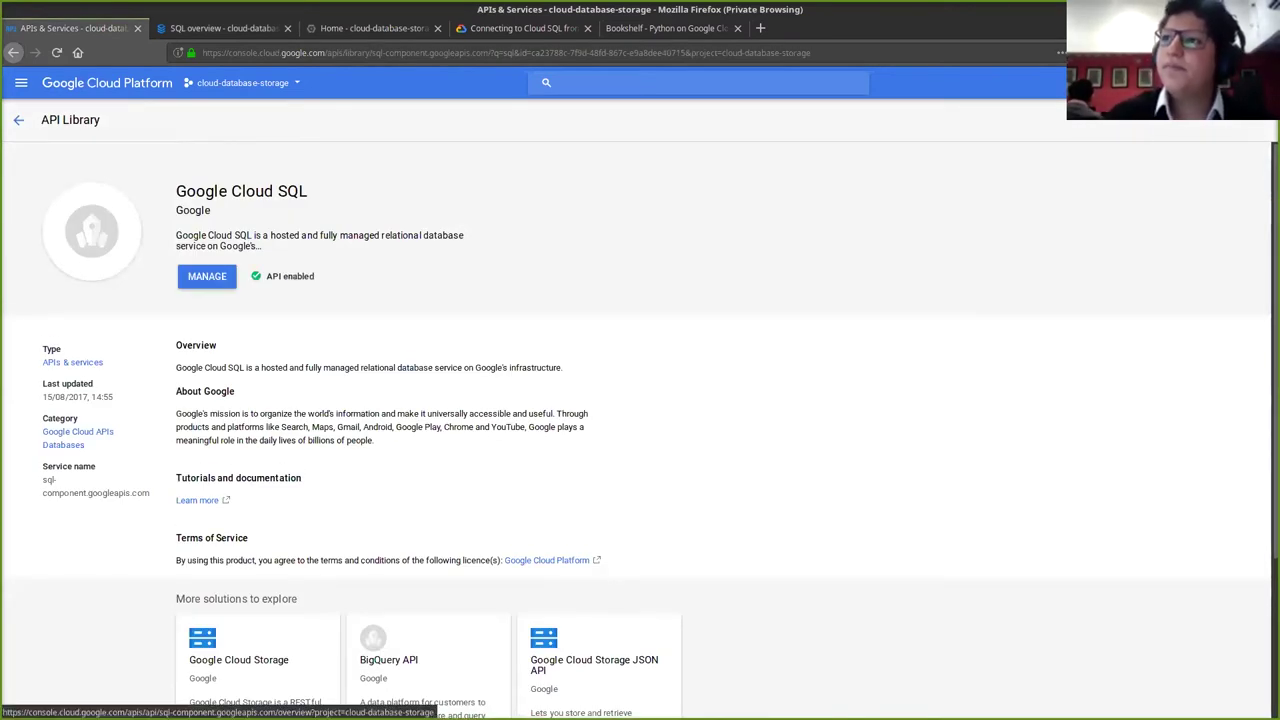
pyautogui.click(222, 28)
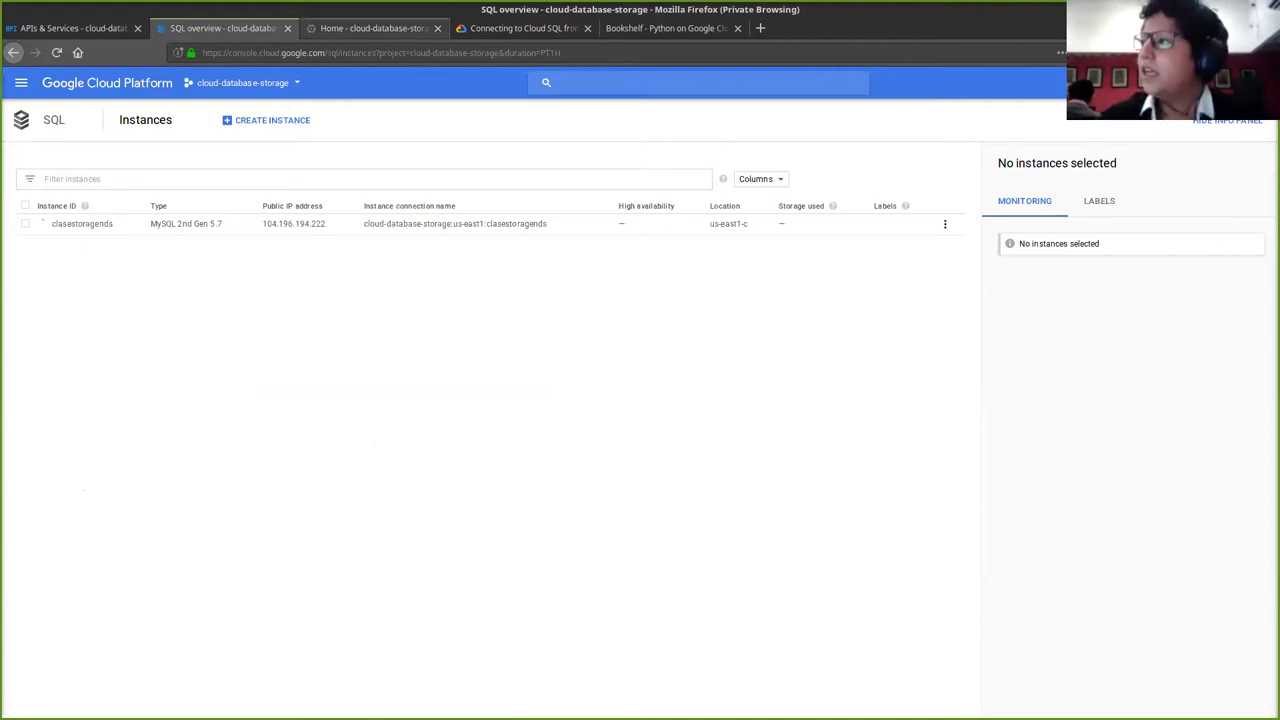
pyautogui.hotkey('ctrl', 'Tab')
pyautogui.scroll(-2, 640, 430)
pyautogui.scroll(2, 640, 430)
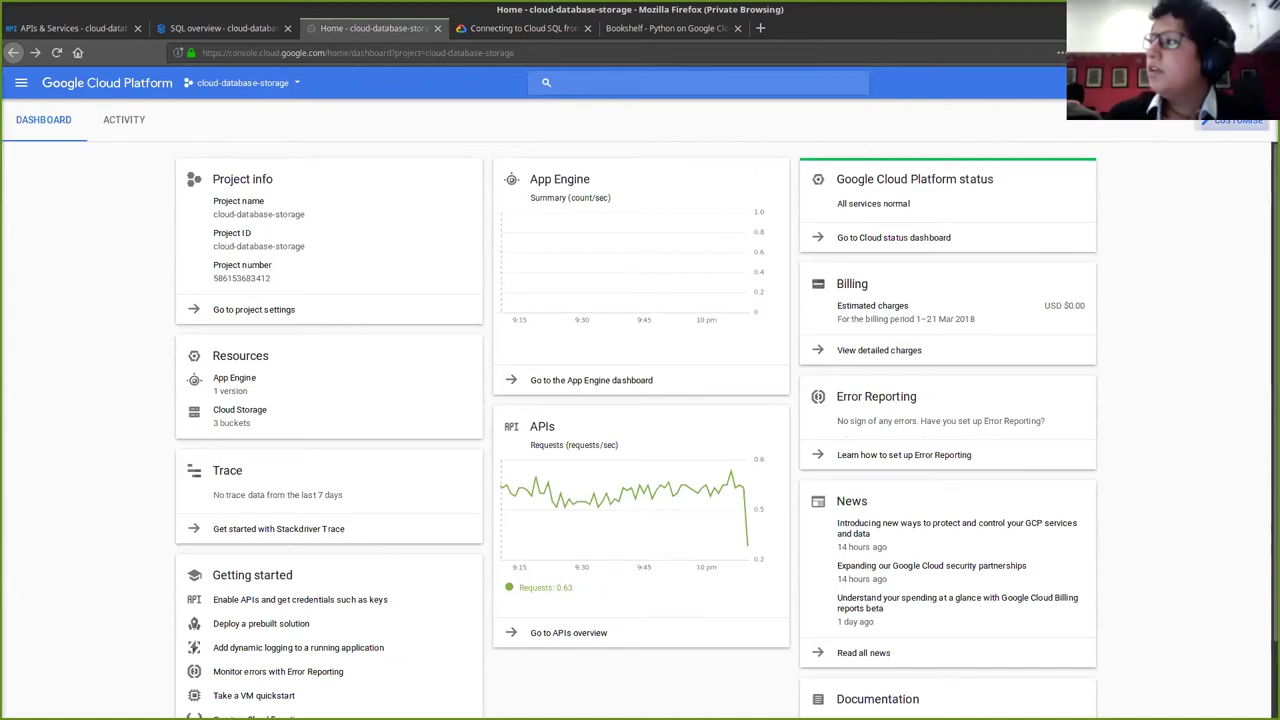
# - Customise the Home dashboard to add the Compute Engine and SQL cards
pyautogui.click(1238, 120)
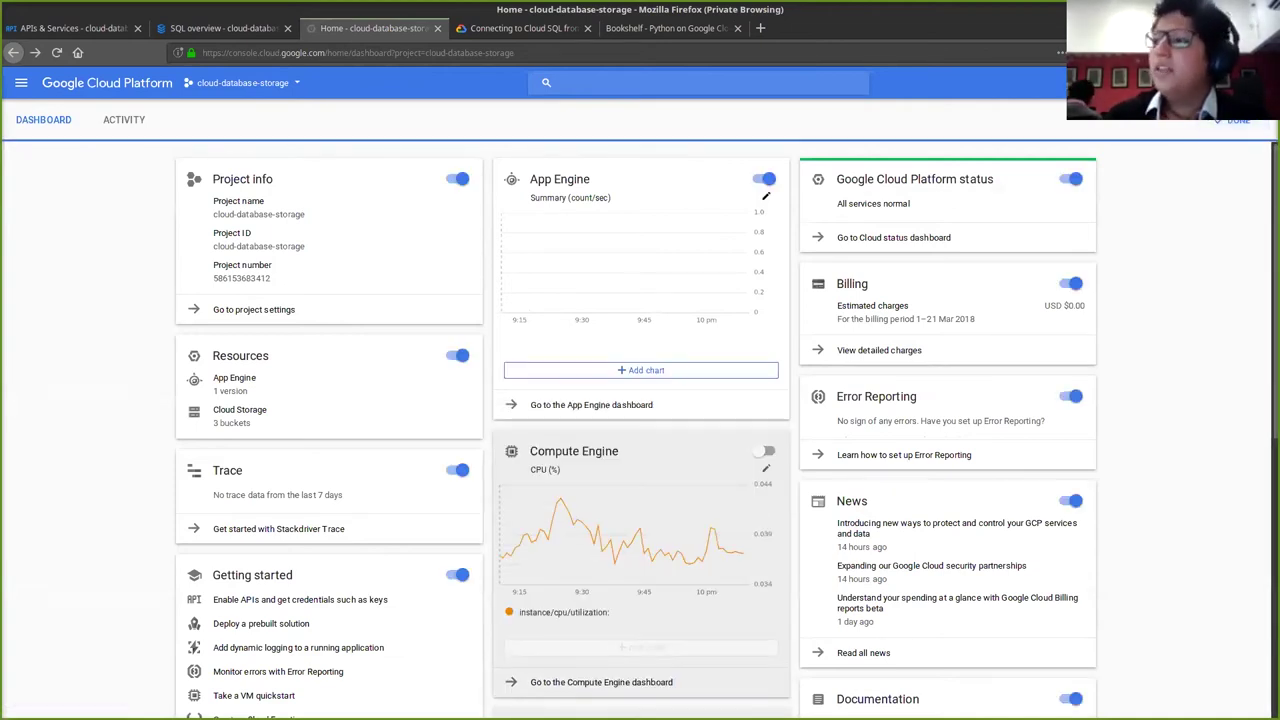
pyautogui.scroll(-5, 726, 429)
pyautogui.scroll(5, 726, 429)
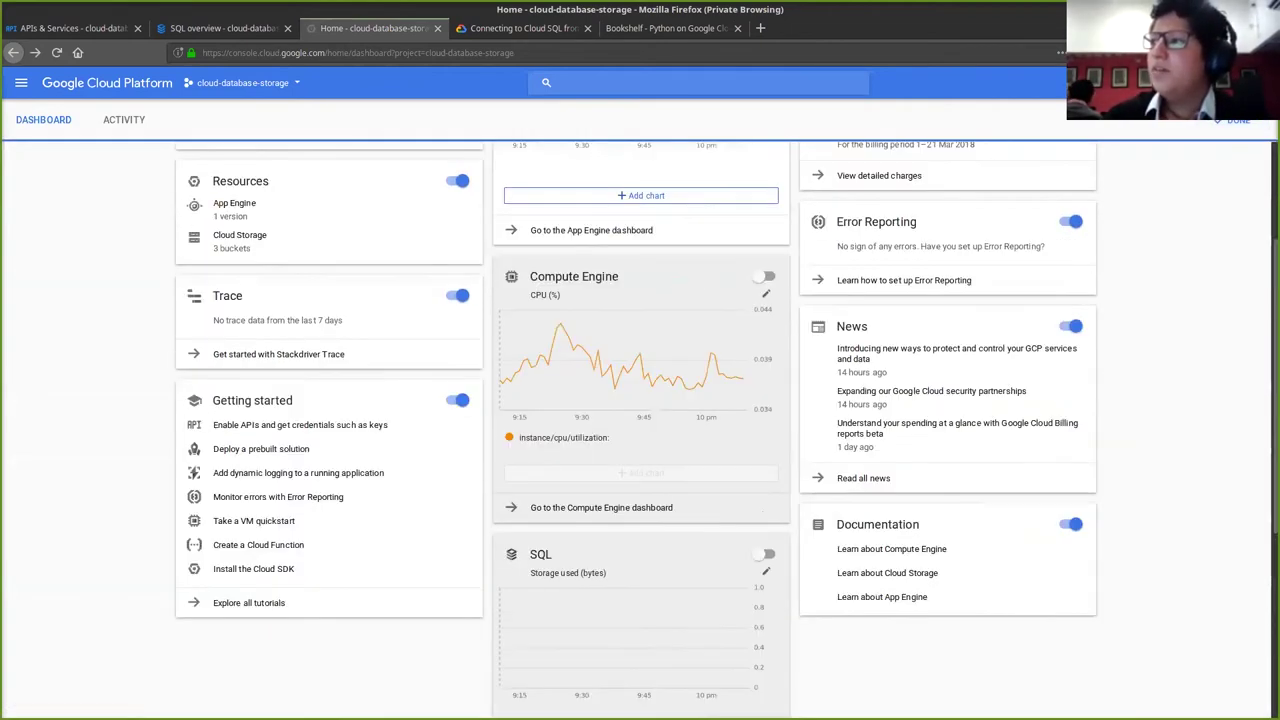
pyautogui.scroll(-5, 640, 430)
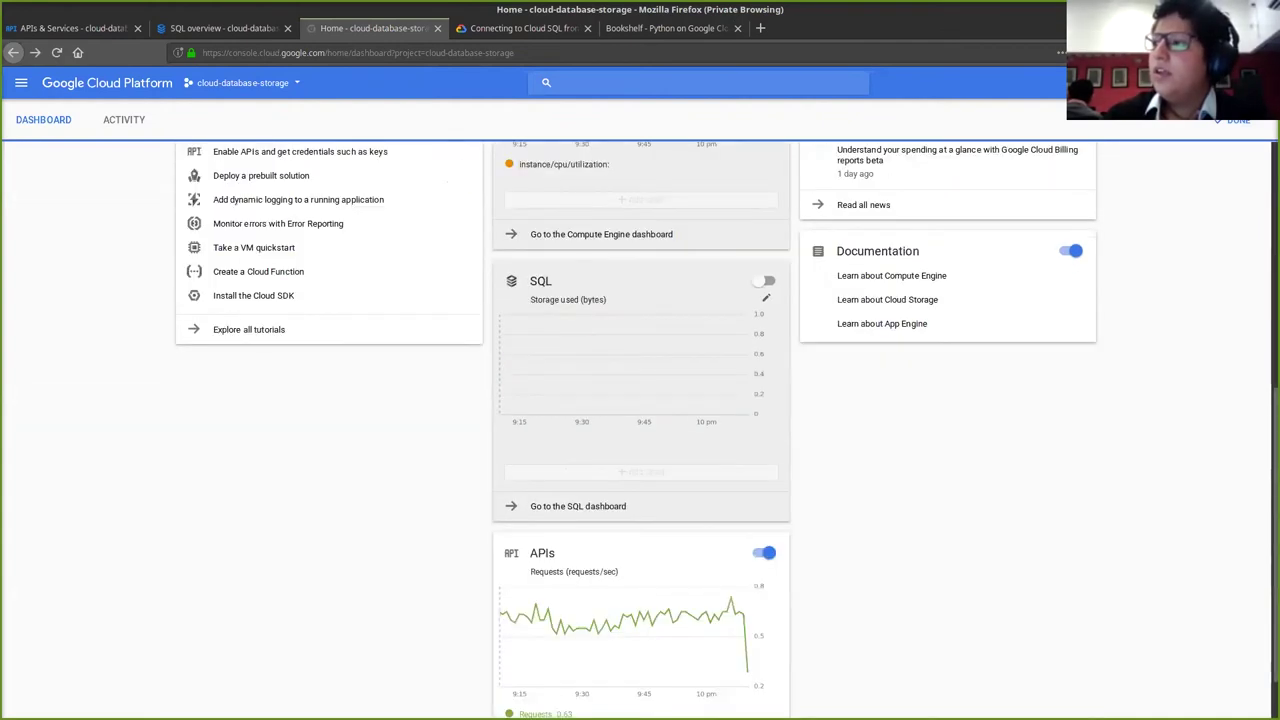
pyautogui.click(764, 281)
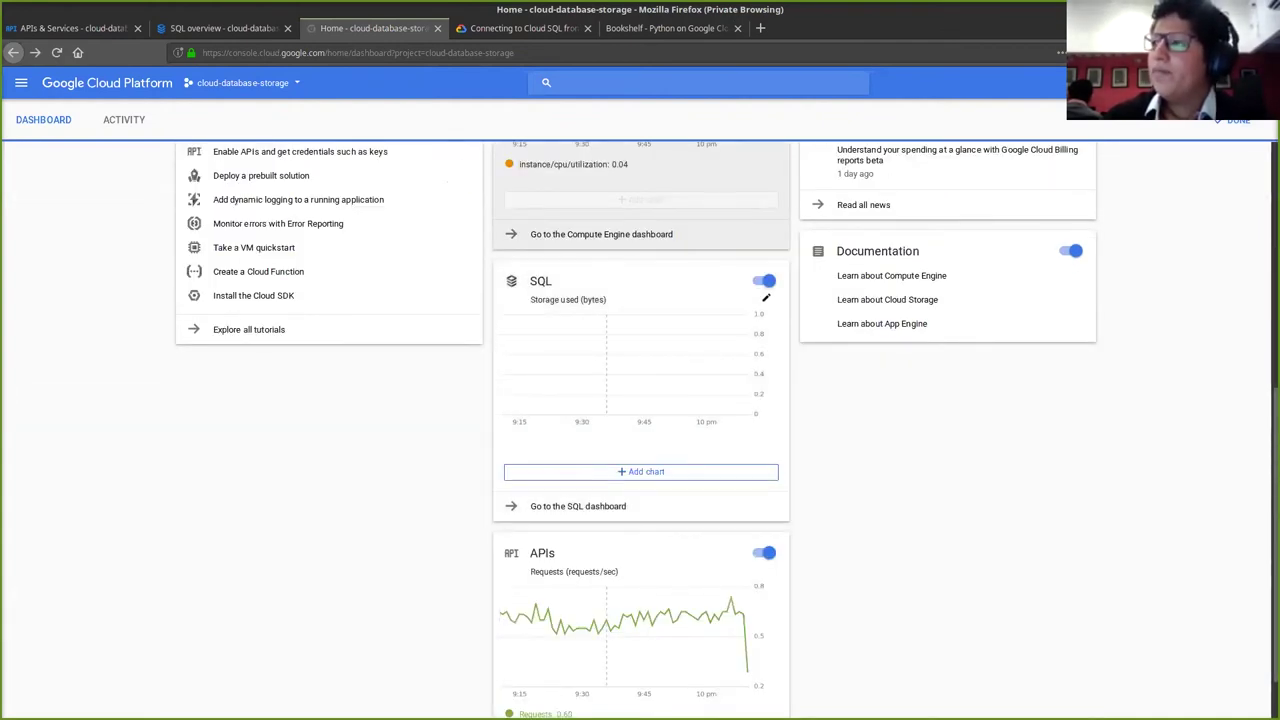
pyautogui.scroll(1, 726, 430)
pyautogui.scroll(5, 640, 430)
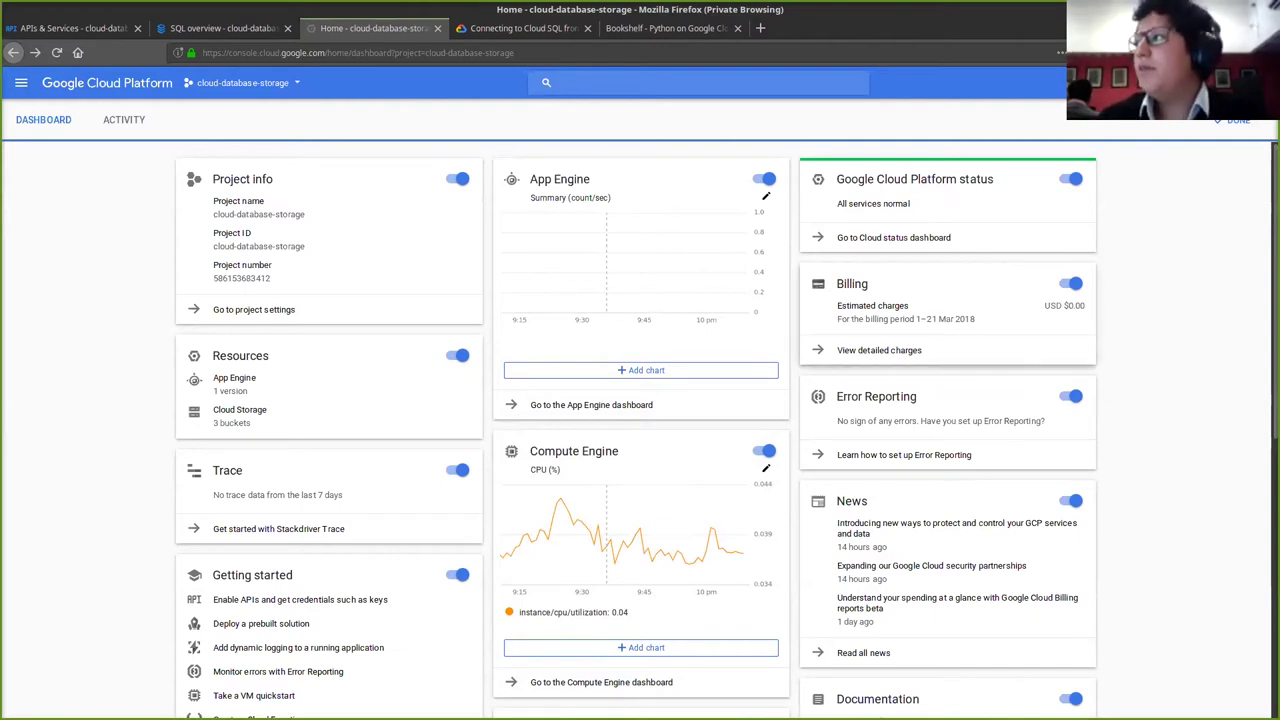
pyautogui.click(1238, 120)
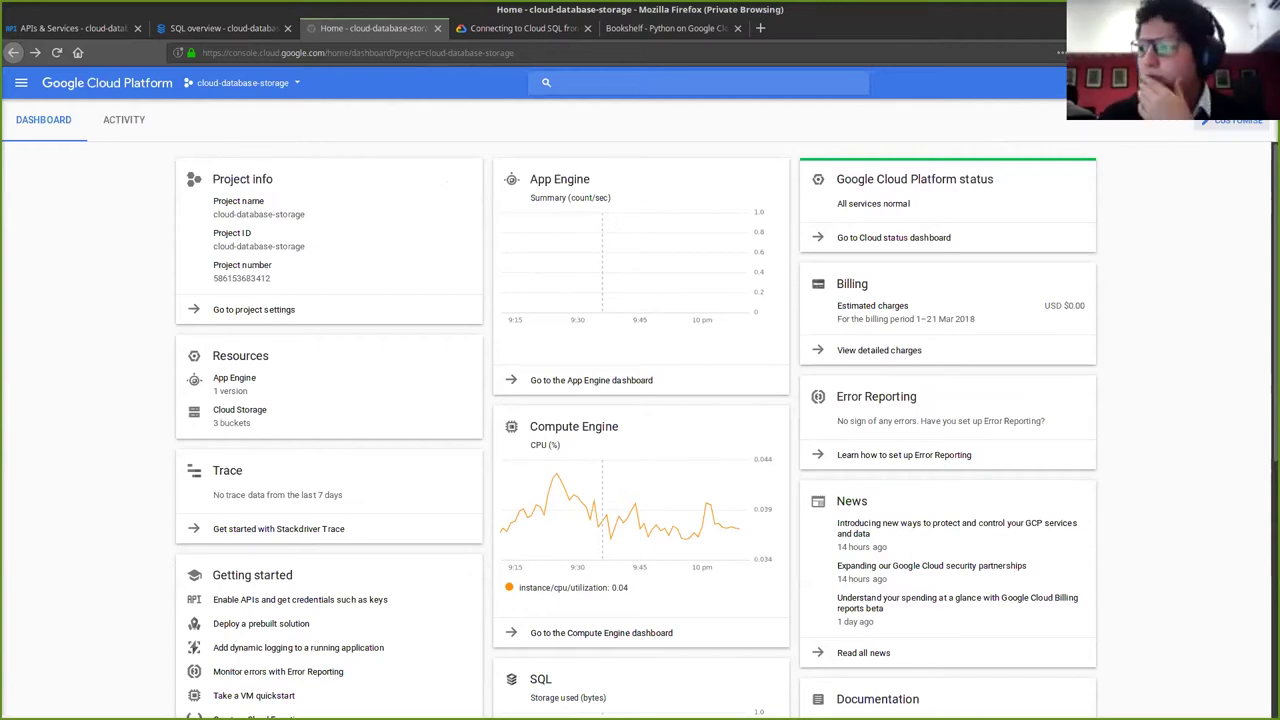
# - Scroll through the updated Home dashboard, then go back to the SQL Instances list with clasestoragends still being created
pyautogui.scroll(-5, 640, 430)
pyautogui.scroll(3, 640, 430)
pyautogui.scroll(1, 640, 430)
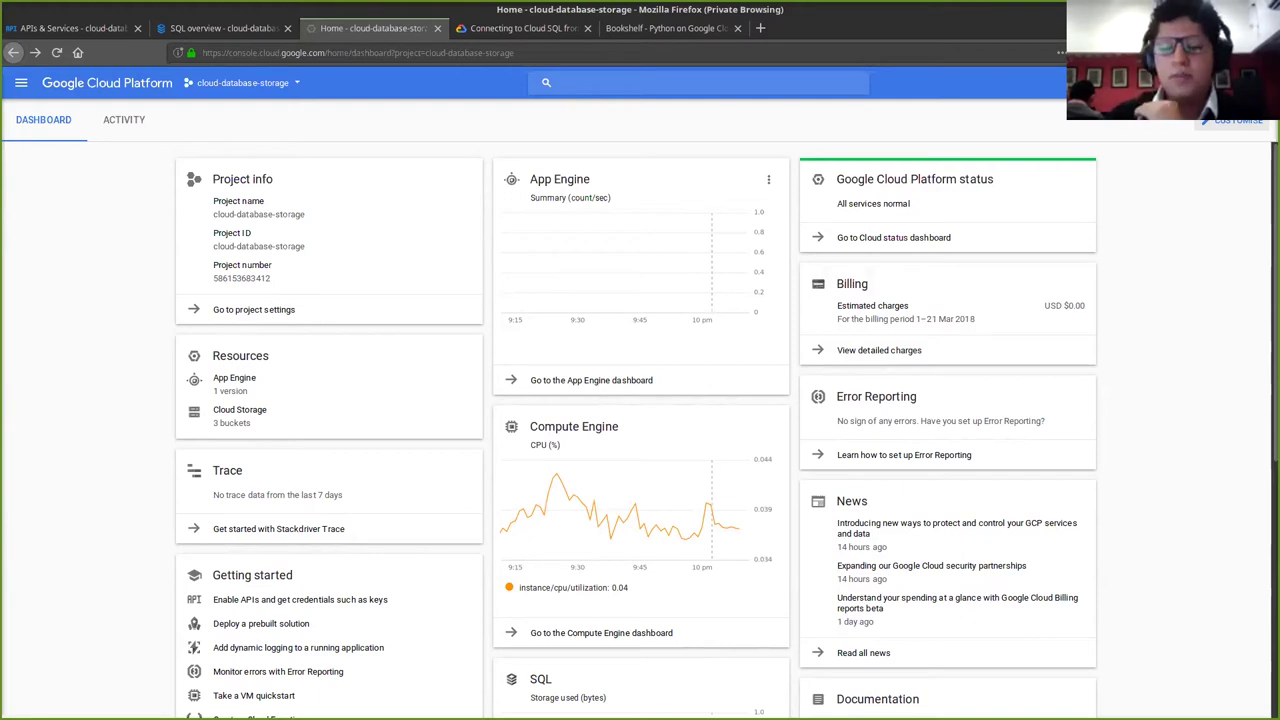
pyautogui.scroll(-8, 640, 430)
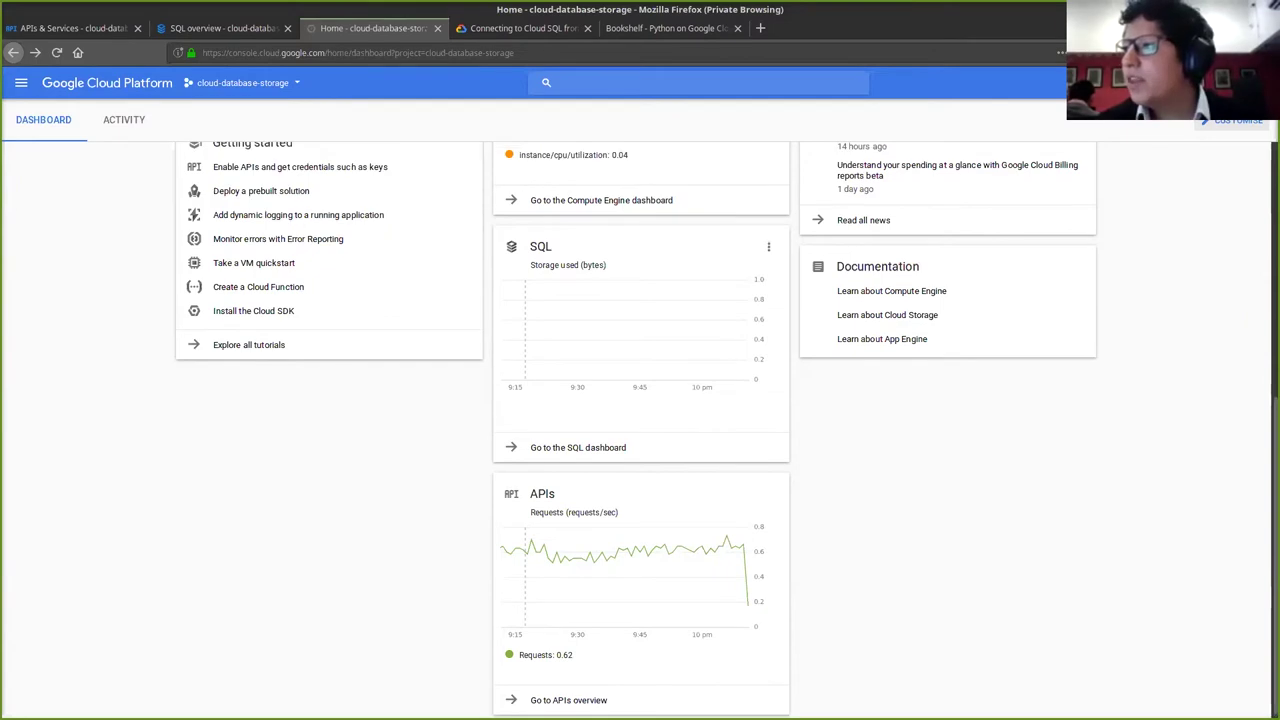
pyautogui.scroll(4, 640, 420)
pyautogui.hotkey('ctrl', 'pageup')
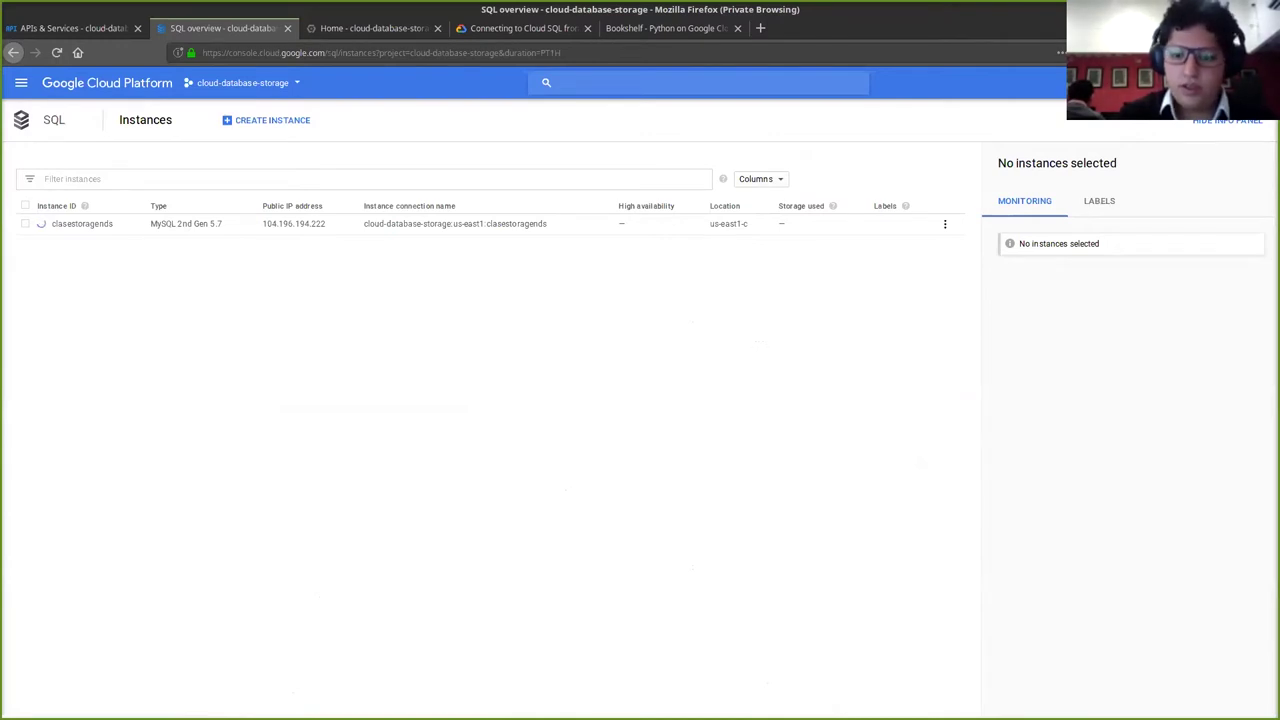
# - In the code editor, clear the terminal with the clear command and scroll through config.py
pyautogui.hotkey('alt', 'Tab')
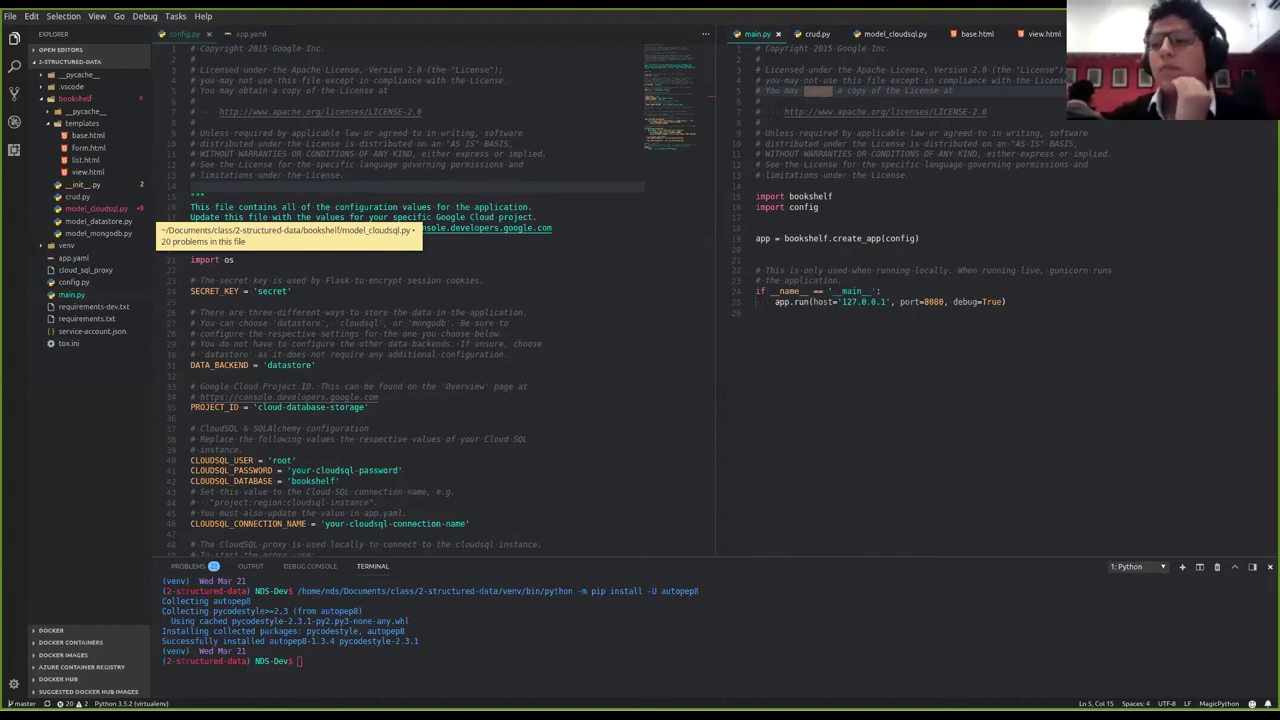
pyautogui.click(300, 661)
pyautogui.write('clear')
pyautogui.press('Return')
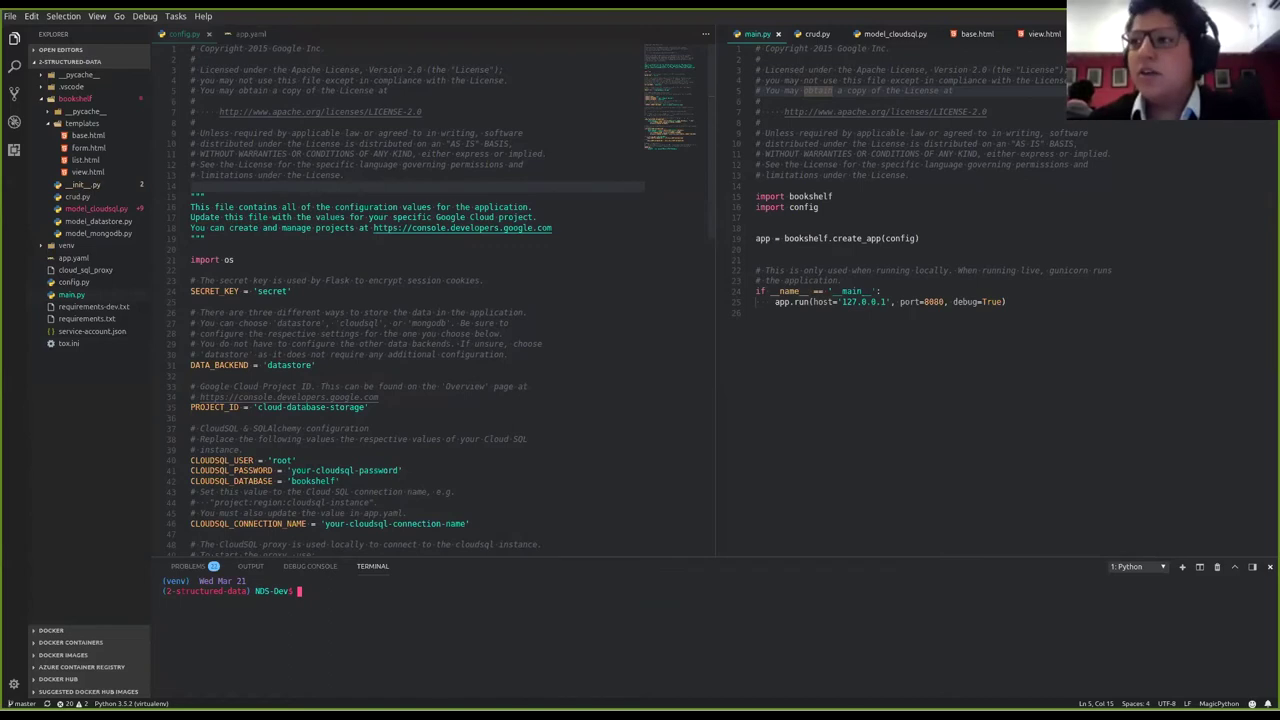
pyautogui.scroll(-14, 440, 300)
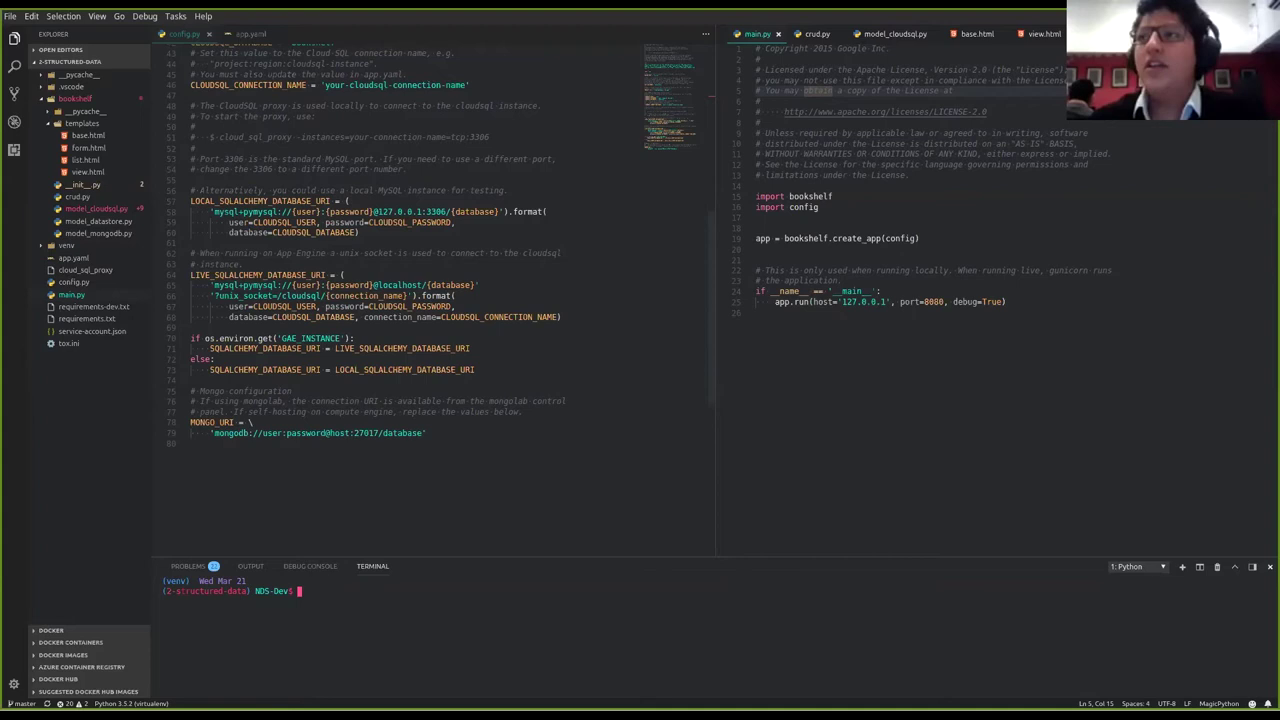
pyautogui.scroll(6, 430, 300)
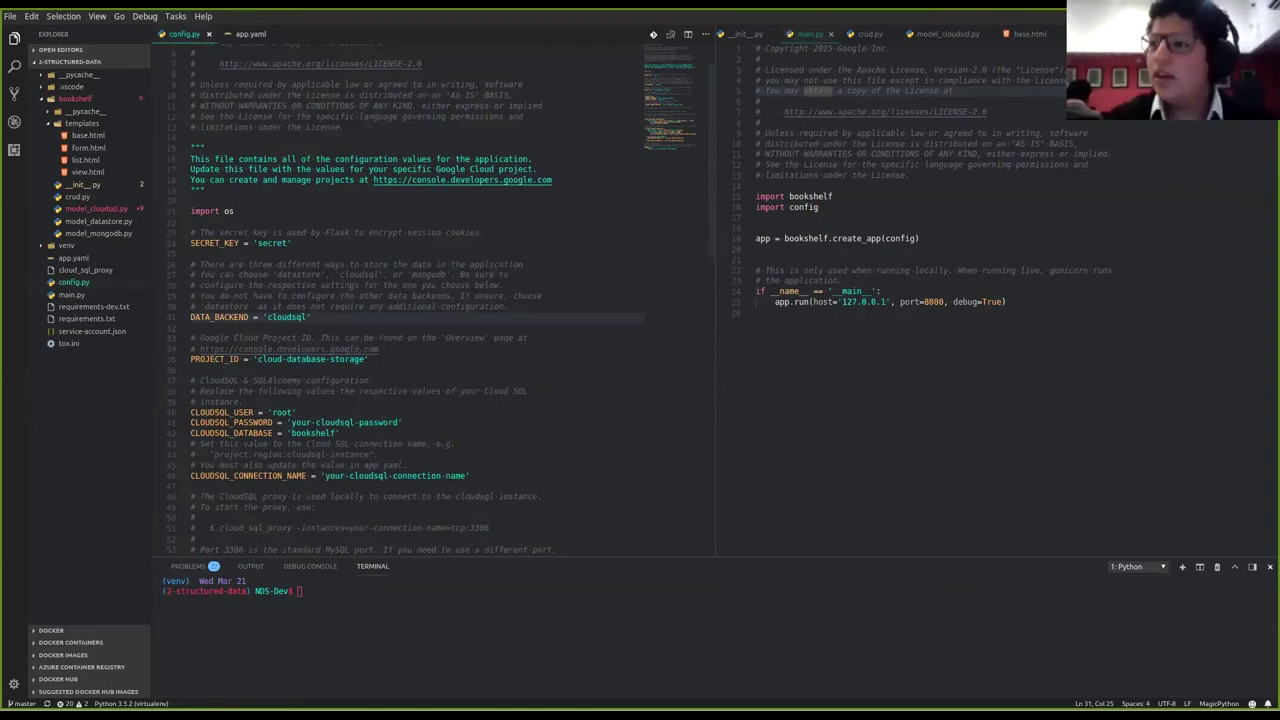
pyautogui.scroll(-2, 440, 300)
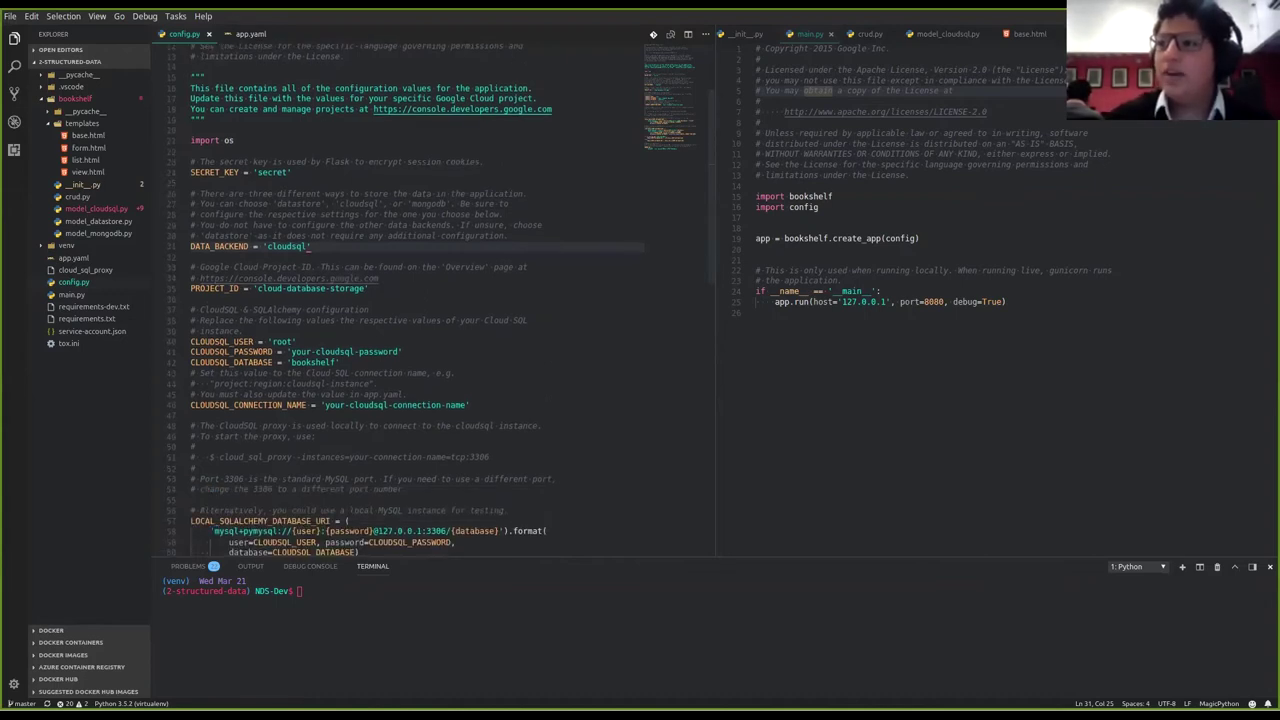
# - Replace the 'your-cloudsql-password' placeholder in config.py with the pasted Cloud SQL password
pyautogui.doubleClick(282, 341)
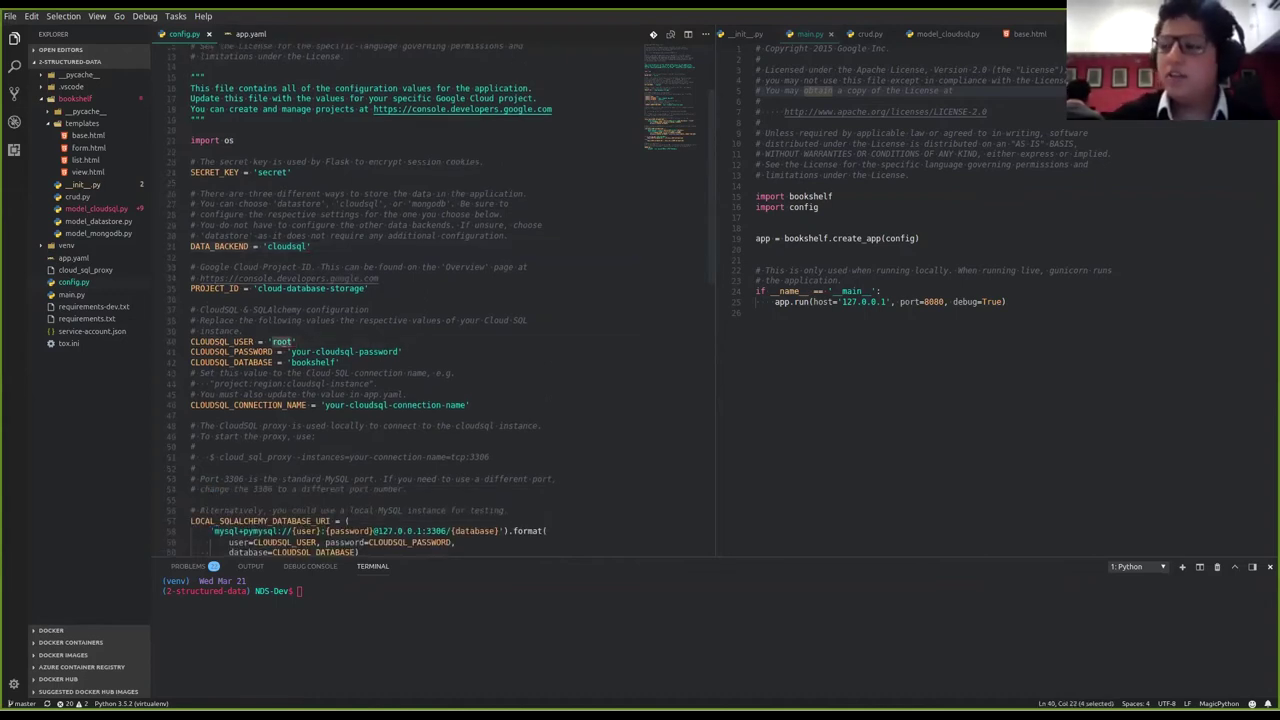
pyautogui.doubleClick(302, 352)
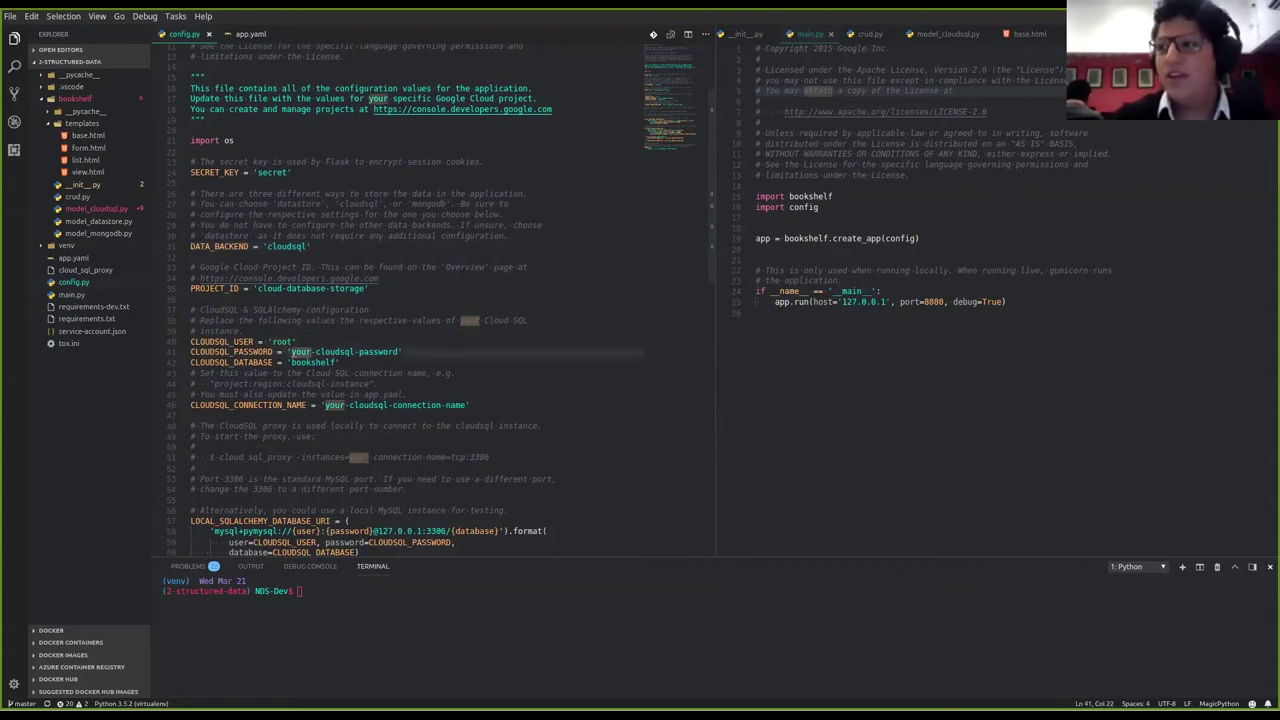
pyautogui.moveTo(312, 352); pyautogui.dragTo(400, 352)
pyautogui.press('BackSpace')
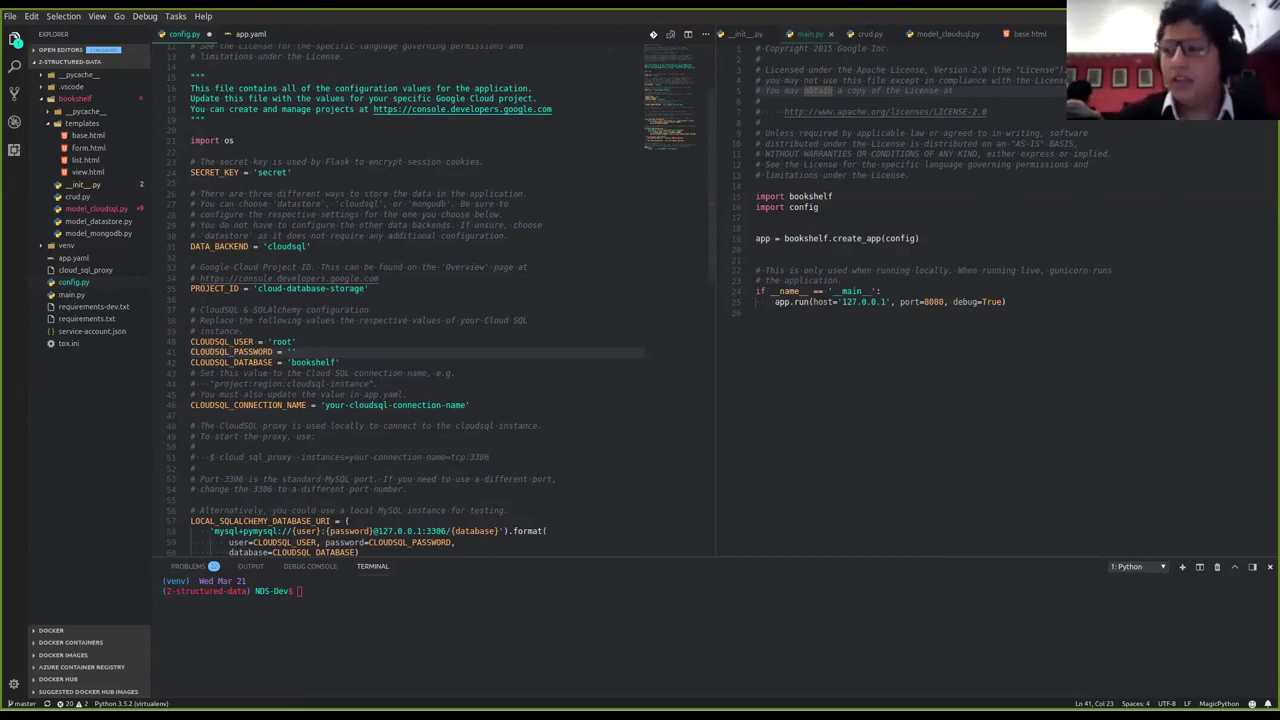
pyautogui.hotkey('ctrl', 'v')
# - Delete the 'your-cloudsql-connection-name' placeholder, then return to the Cloud SQL instances page
pyautogui.doubleClick(313, 362)
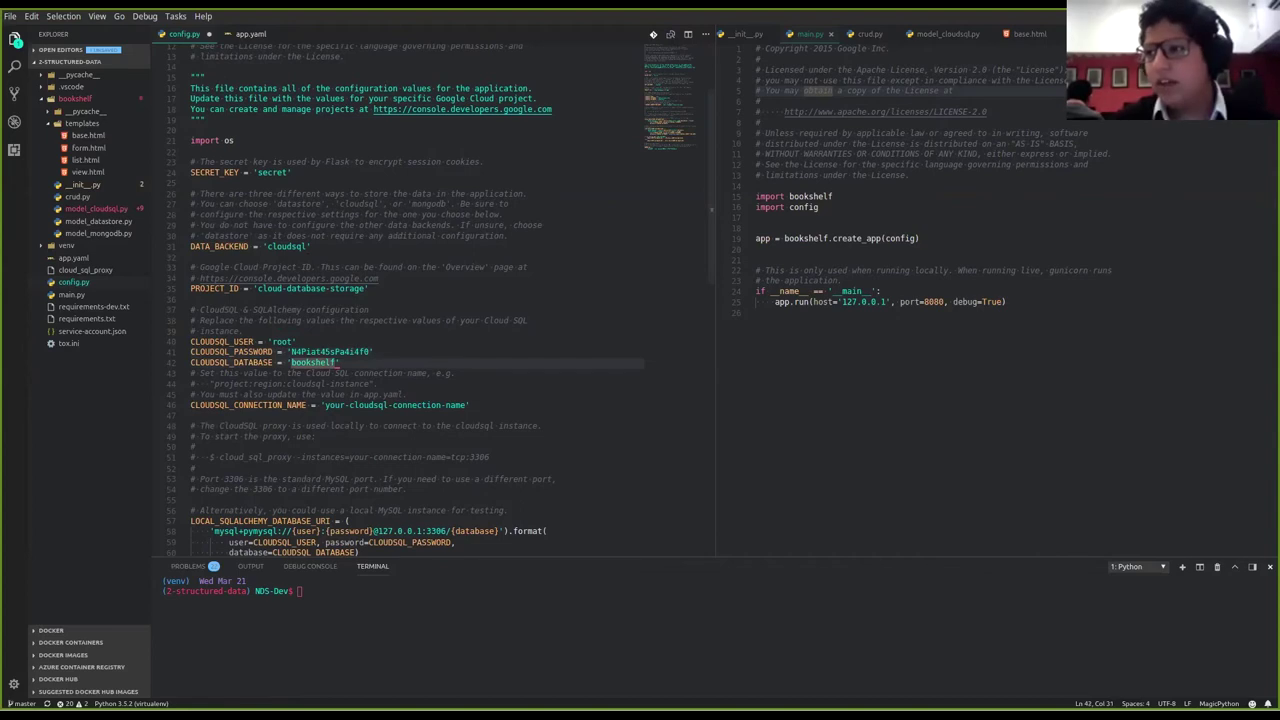
pyautogui.moveTo(327, 405); pyautogui.dragTo(464, 405)
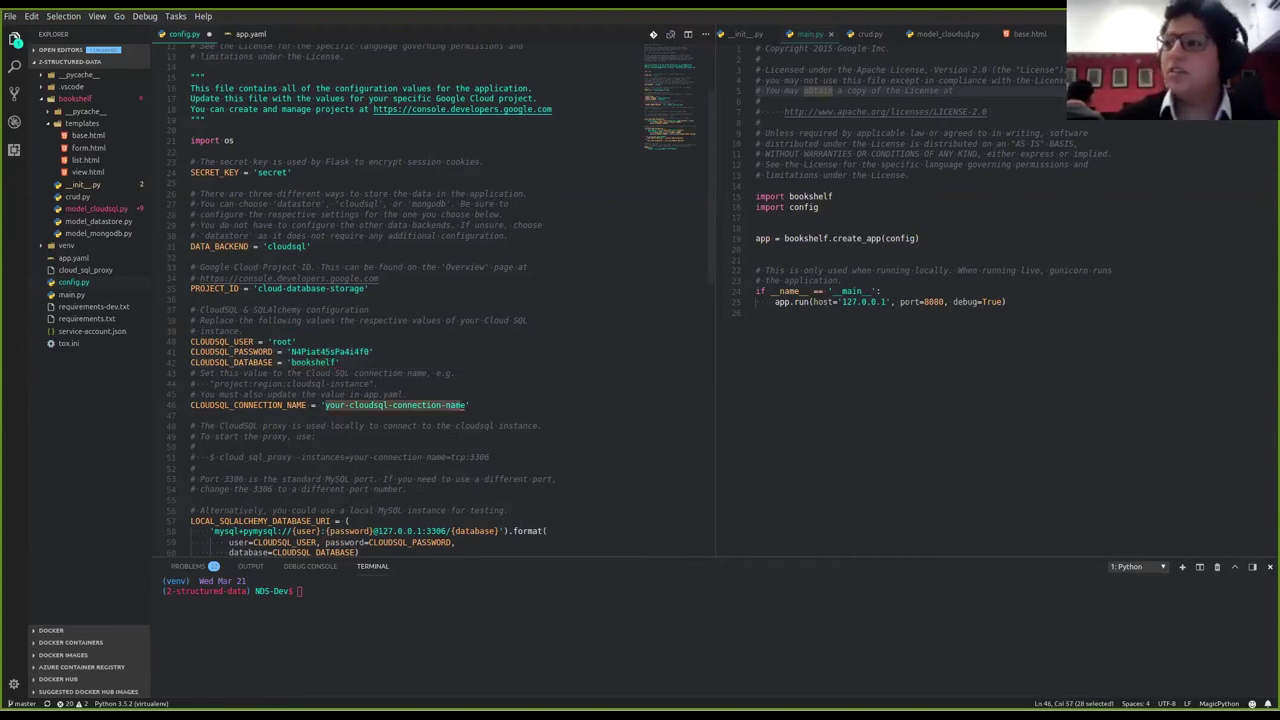
pyautogui.press('BackSpace')
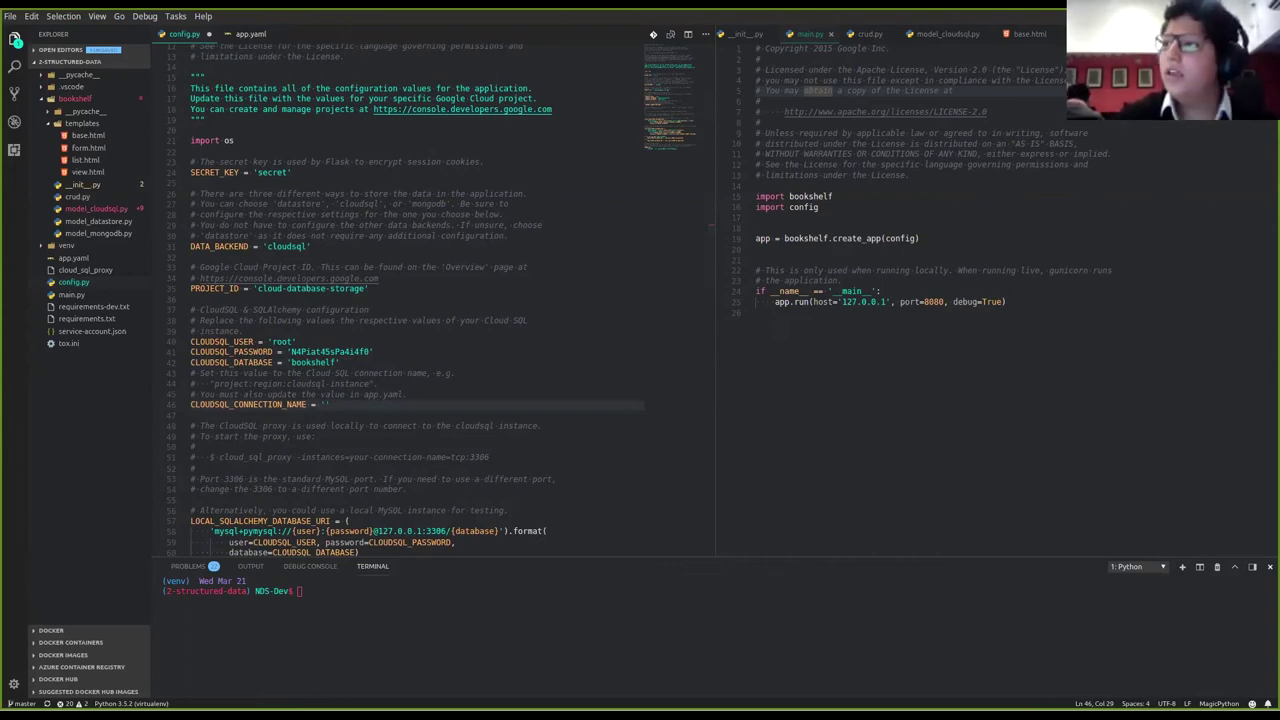
pyautogui.hotkey('alt', 'Tab')
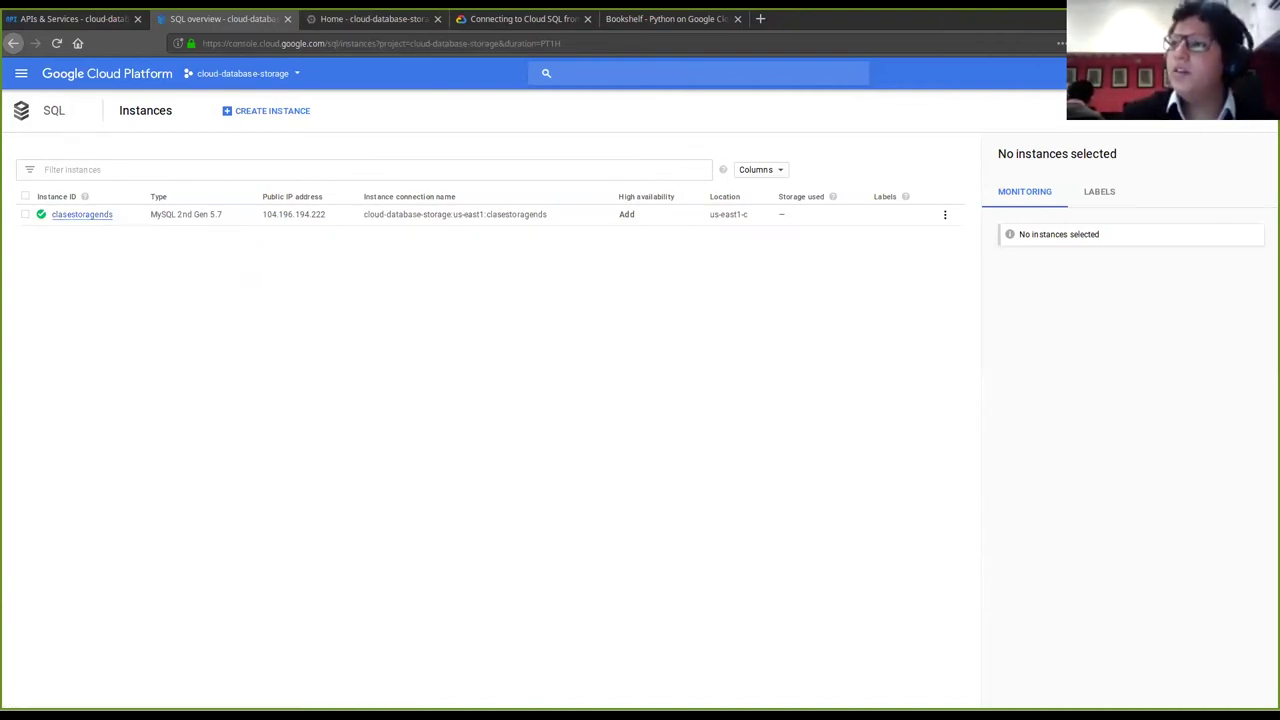
# - Copy the clasestoragends instance connection name and head back to config.py
pyautogui.moveTo(364, 197); pyautogui.dragTo(456, 197)
pyautogui.moveTo(364, 214); pyautogui.dragTo(548, 214)
pyautogui.hotkey('ctrl', 'c')
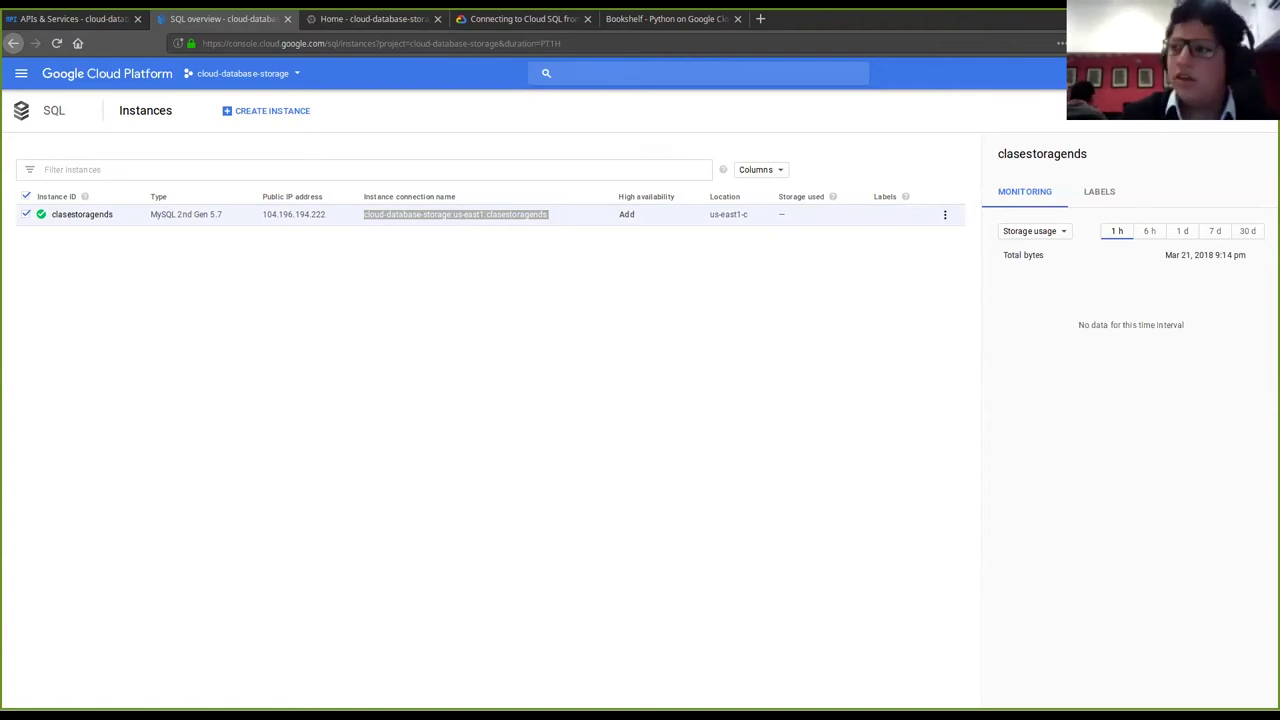
pyautogui.hotkey('alt', 'Tab')
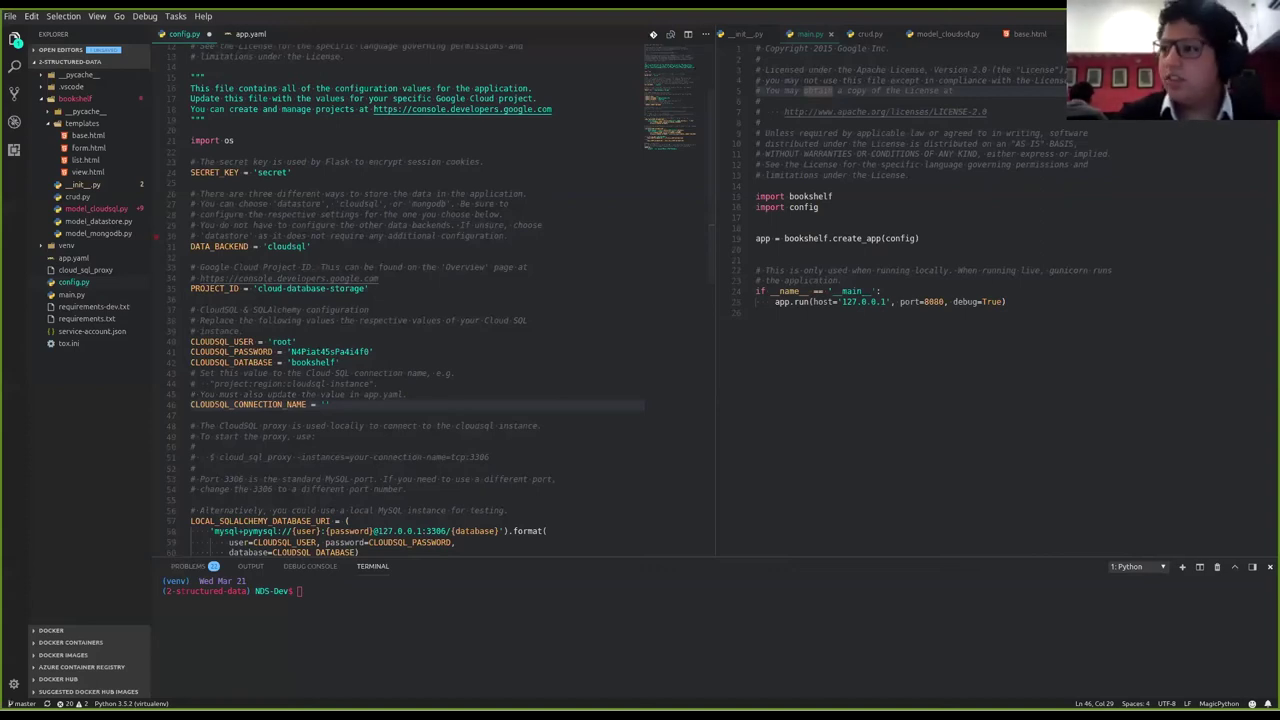
# - Paste cloud-database-storage:us-east1:clasestoragends as the connection name, remove the stray space, save, and reopen clasestoragends details
pyautogui.hotkey('ctrl', 'v')
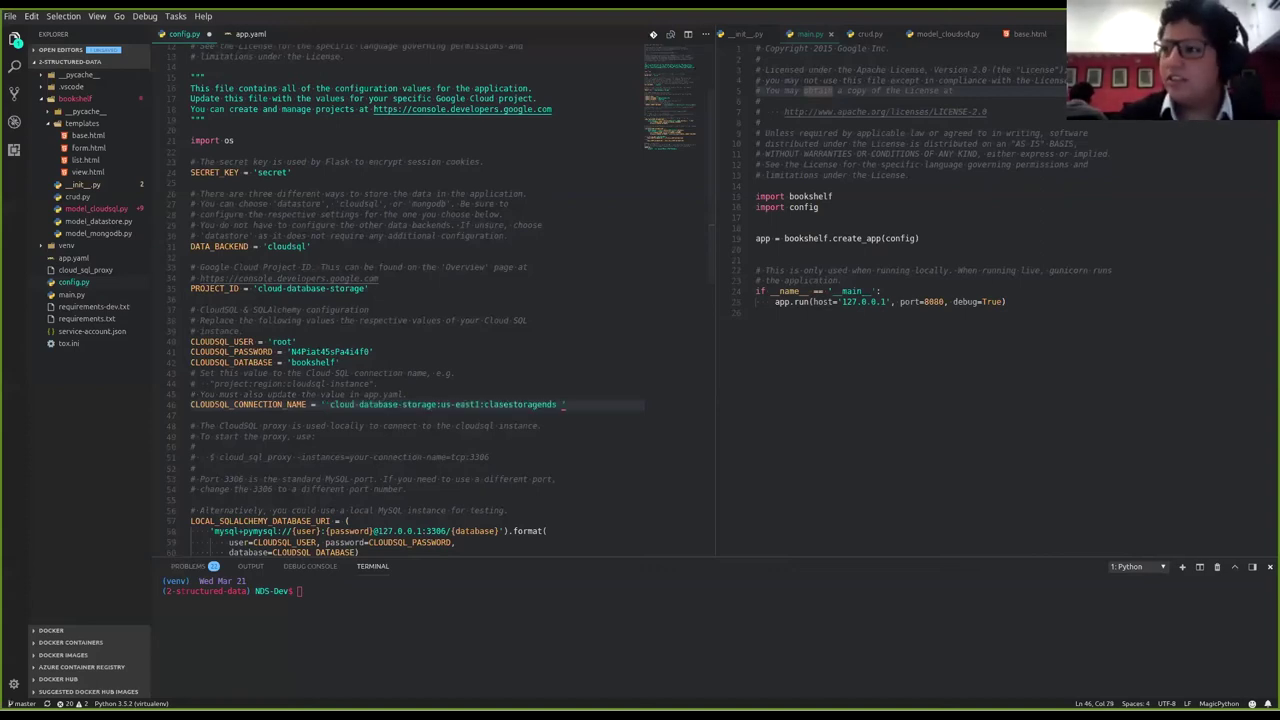
pyautogui.click(327, 404)
pyautogui.press('BackSpace')
pyautogui.hotkey('ctrl', 's')
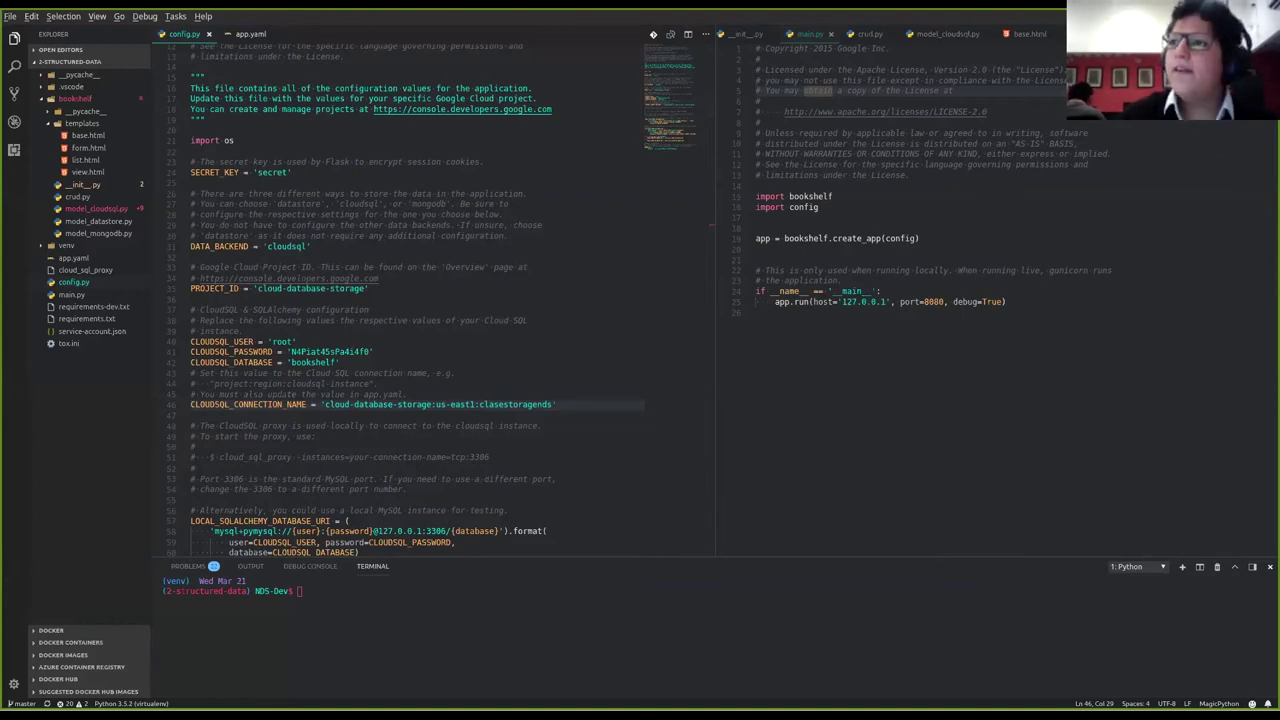
pyautogui.hotkey('alt', 'Tab')
pyautogui.click(82, 214)
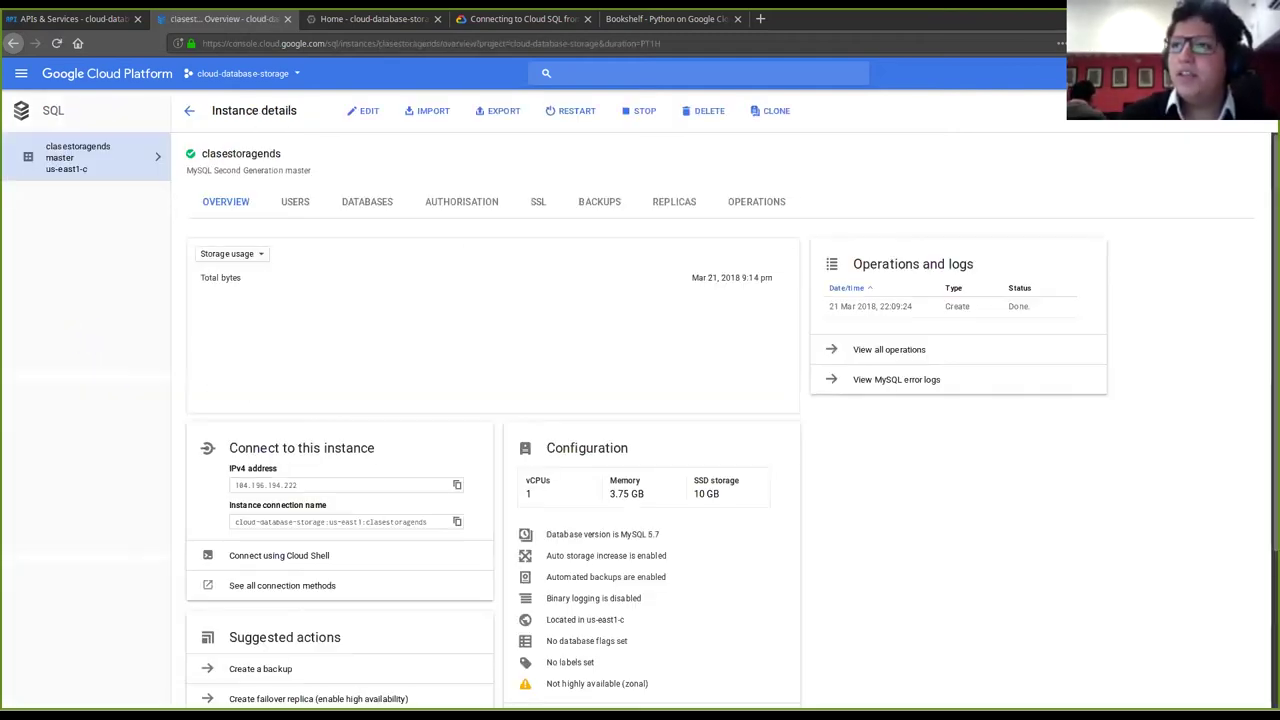
# - On clasestoragends' Databases tab, create a database named bookshelf, keeping the default utf8 character set
pyautogui.click(367, 201)
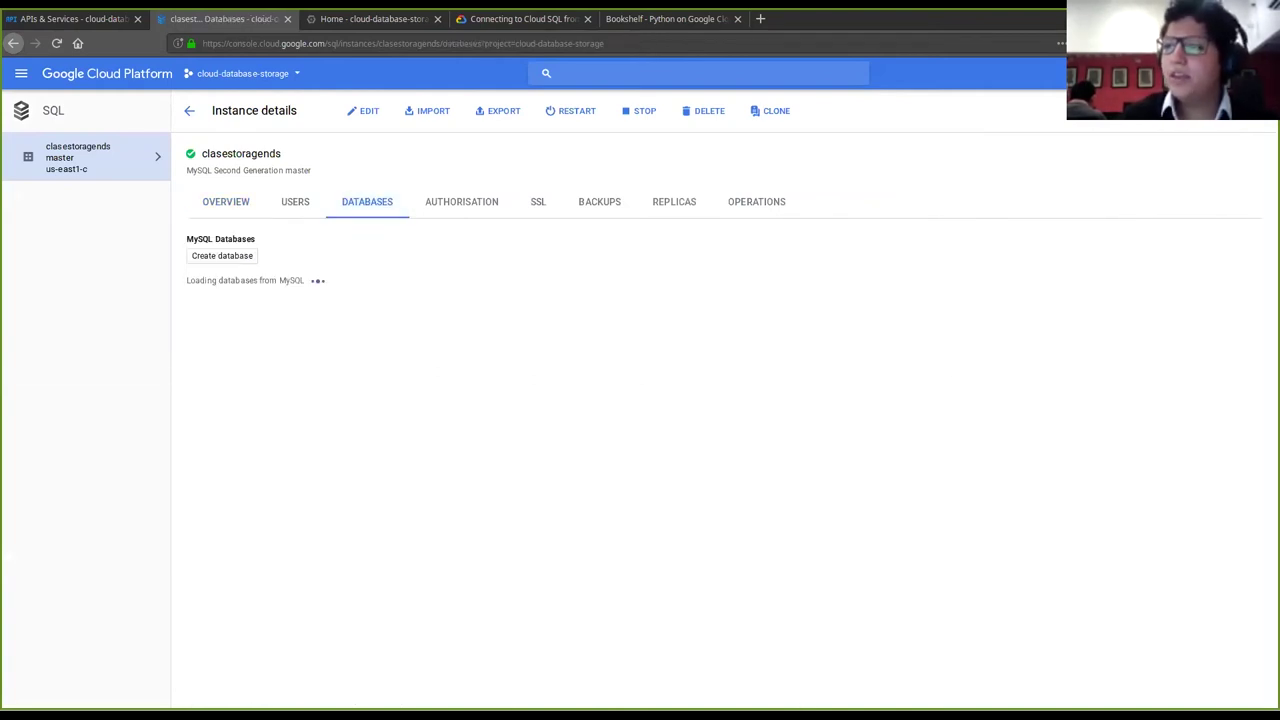
pyautogui.click(222, 255)
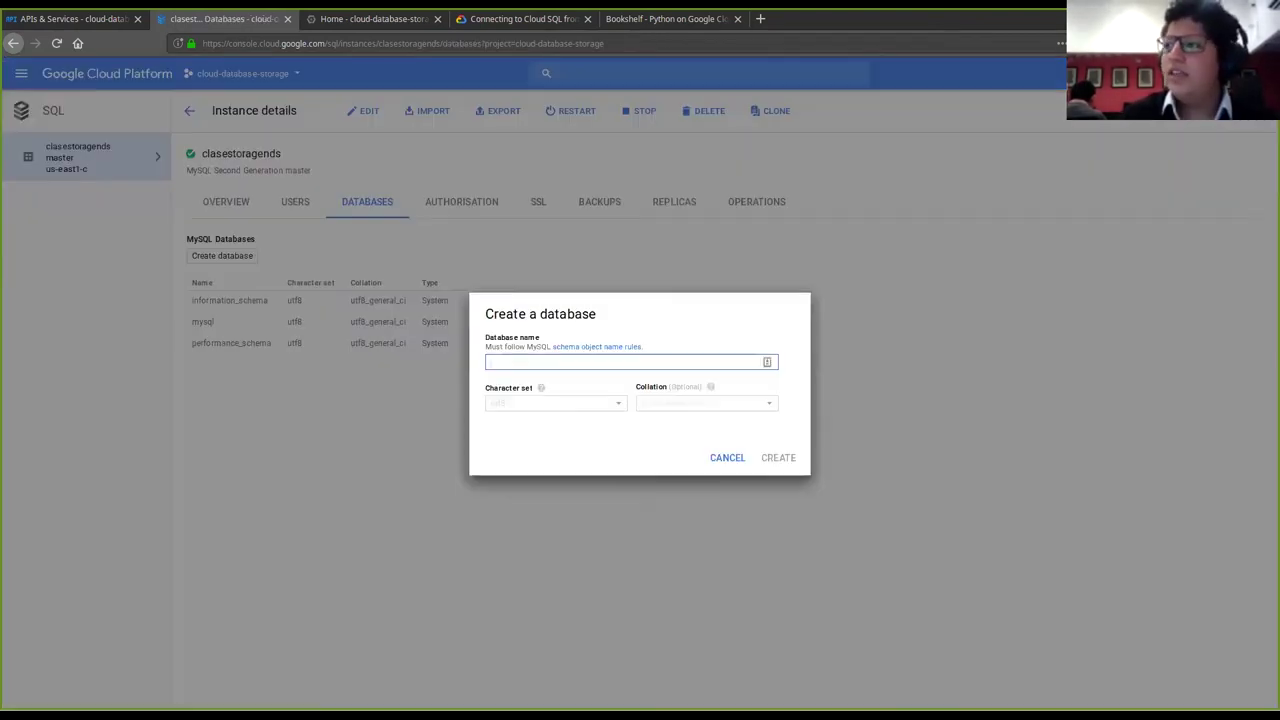
pyautogui.press('Escape')
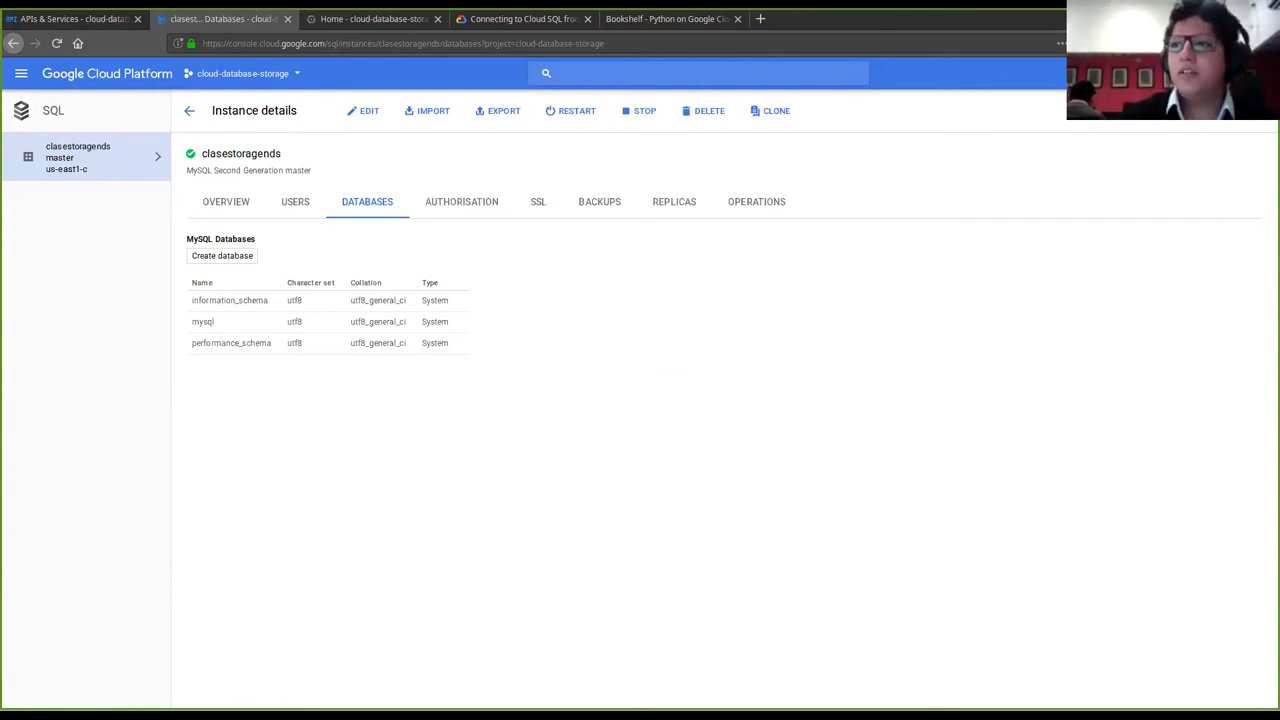
pyautogui.click(222, 255)
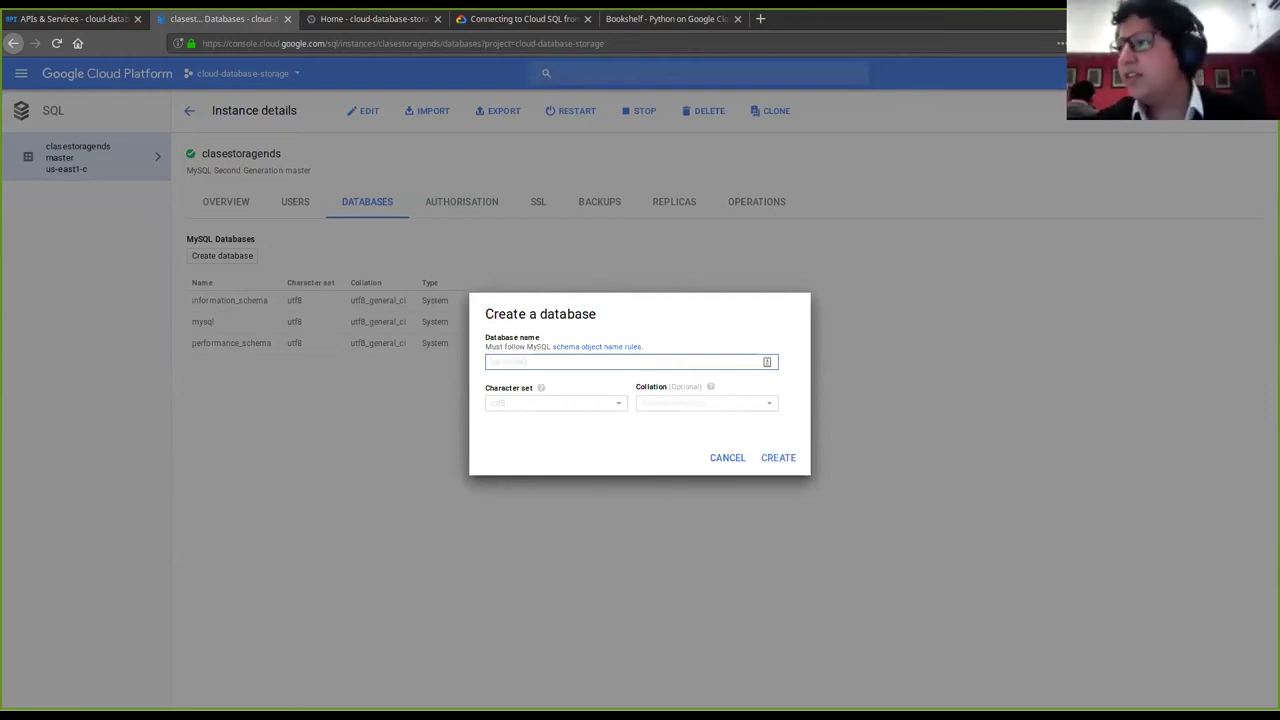
pyautogui.click(555, 403)
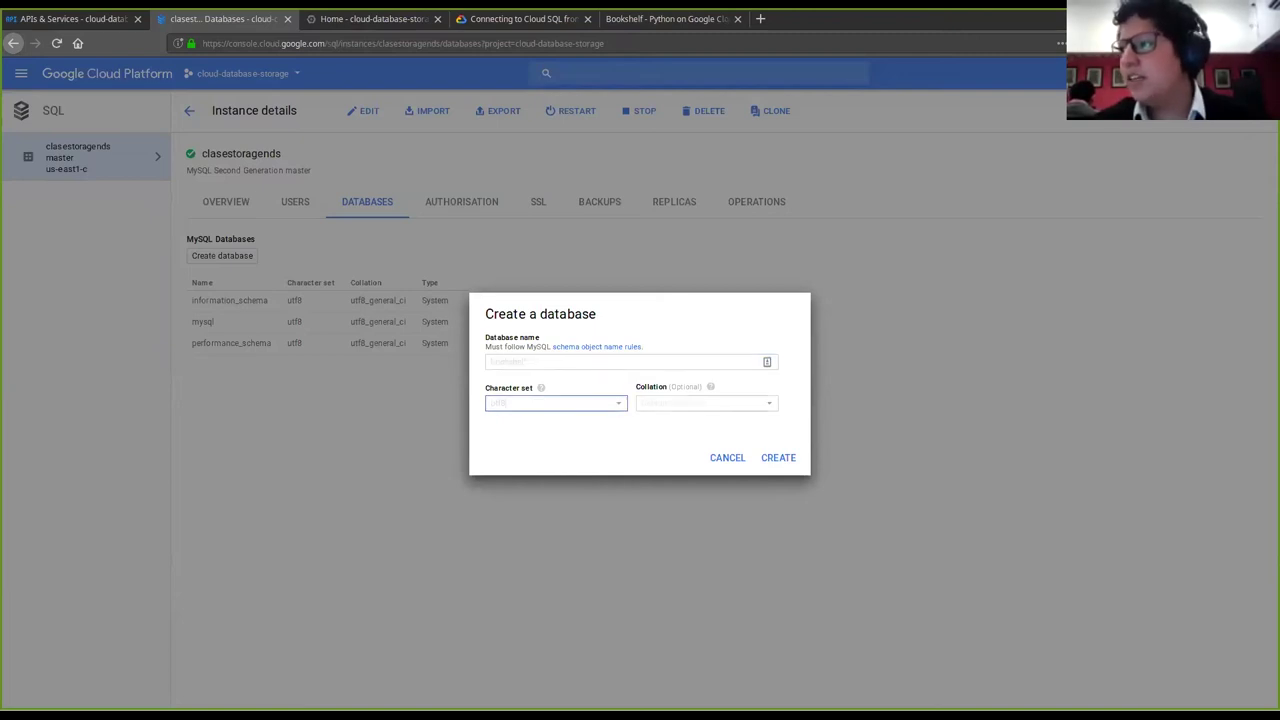
pyautogui.click(706, 403)
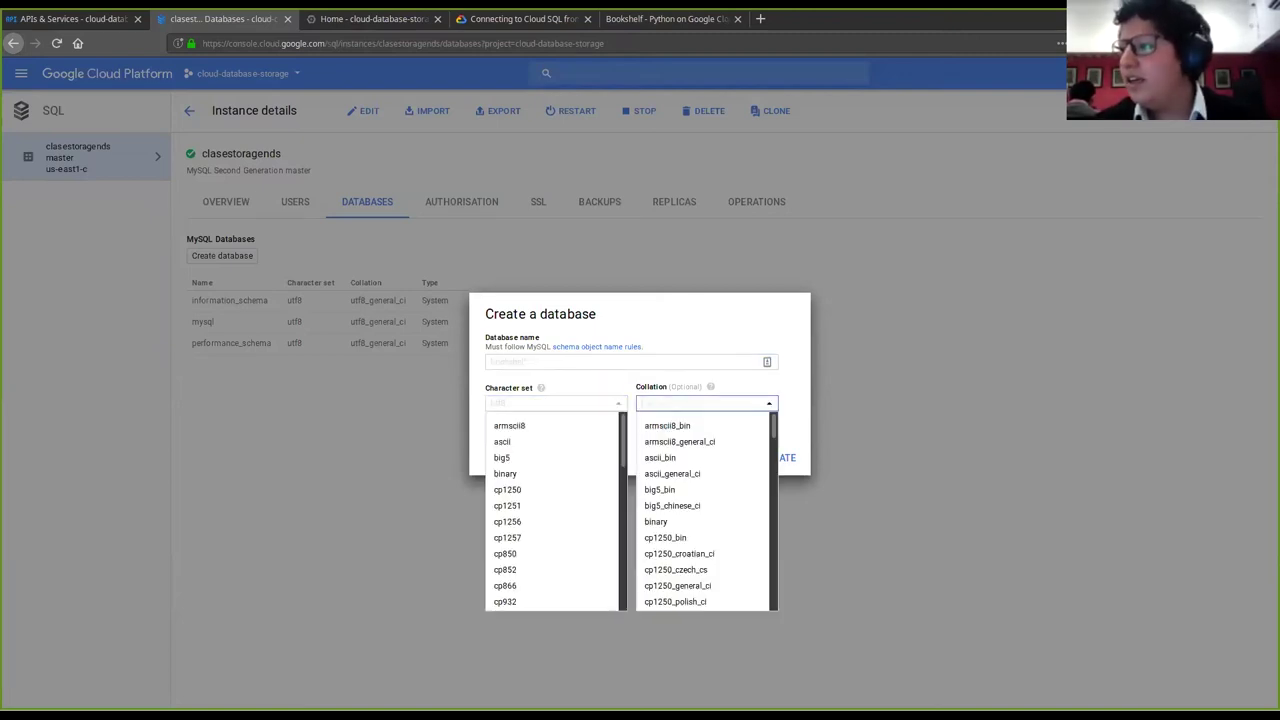
pyautogui.press('Escape')
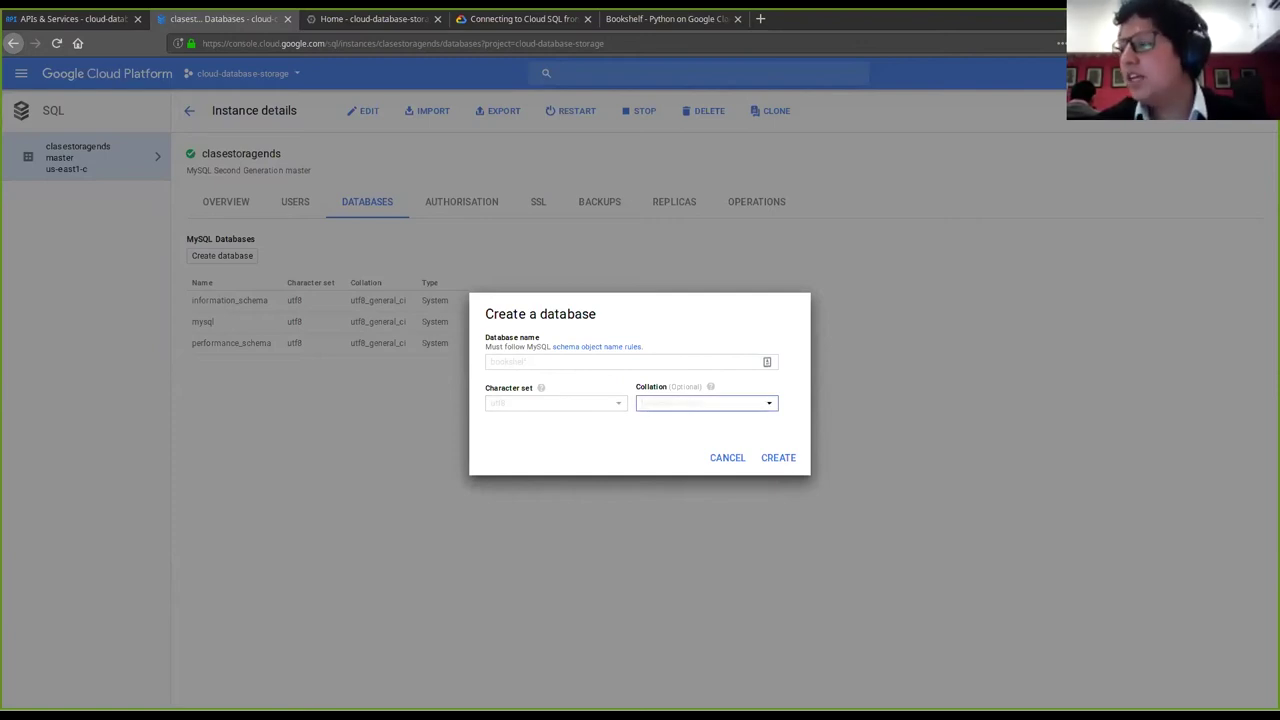
pyautogui.click(706, 403)
pyautogui.scroll(-5, 705, 510)
pyautogui.scroll(-10, 705, 510)
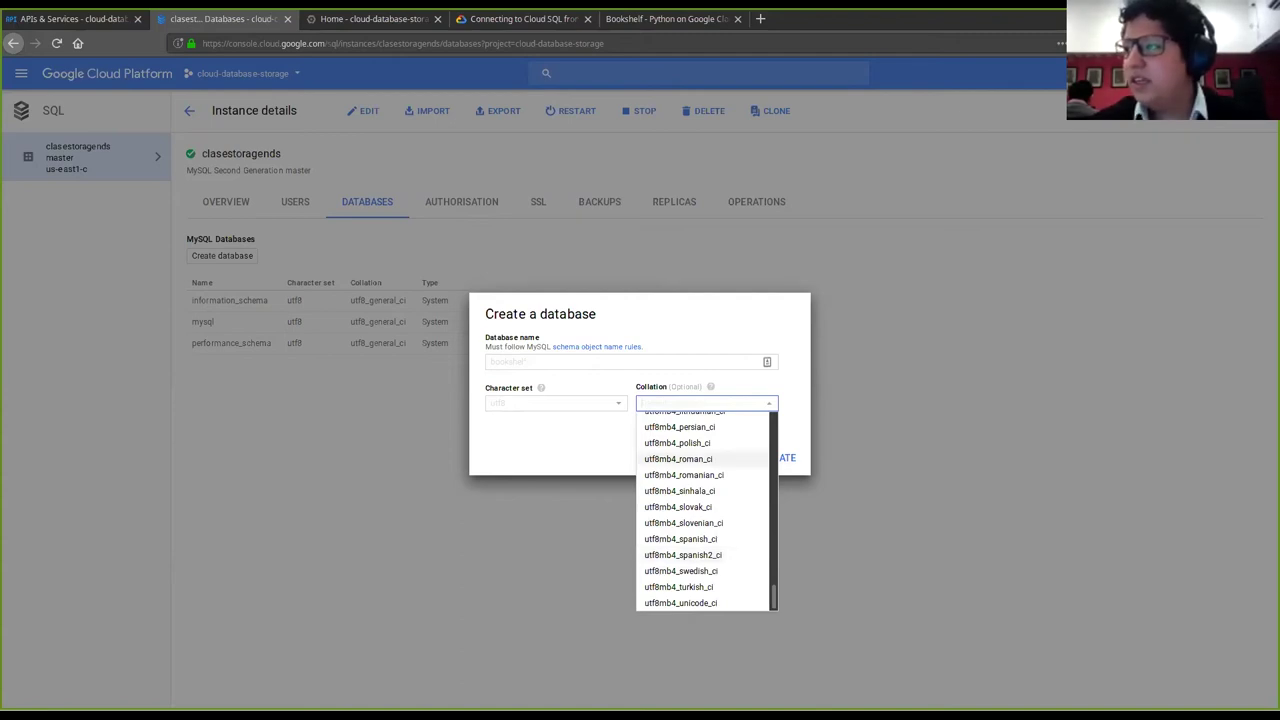
pyautogui.press('Escape')
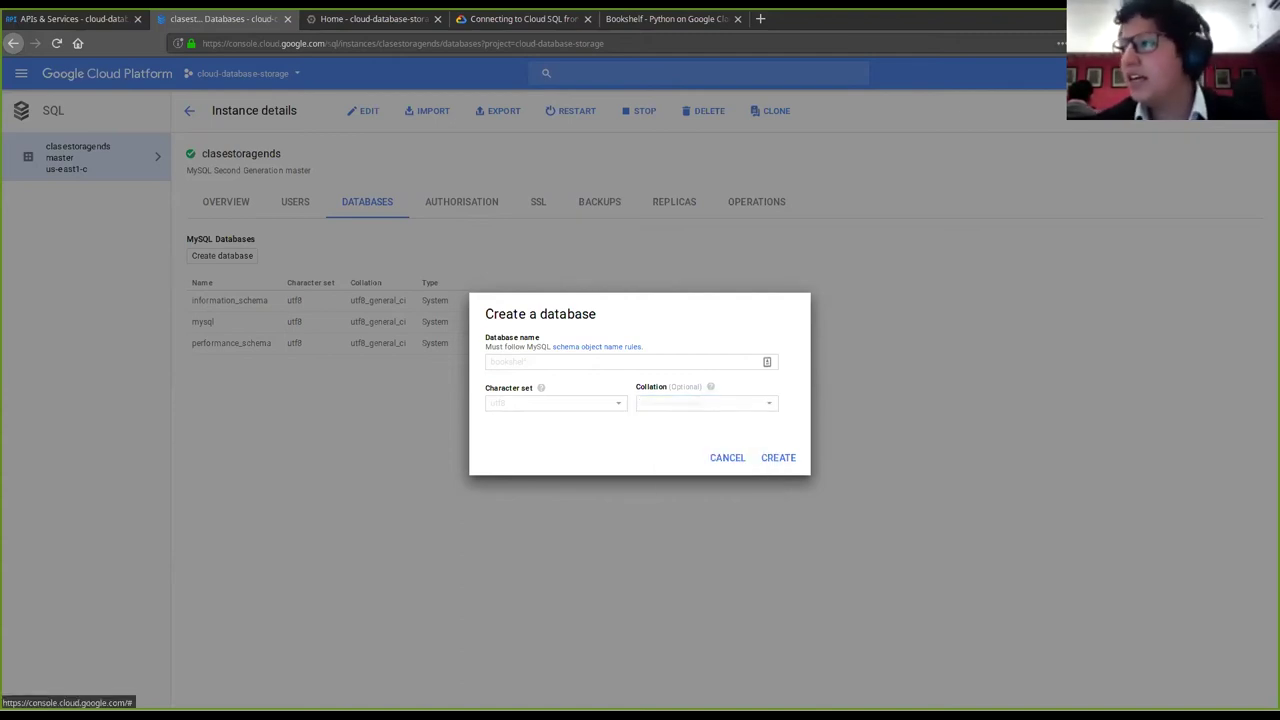
pyautogui.click(778, 457)
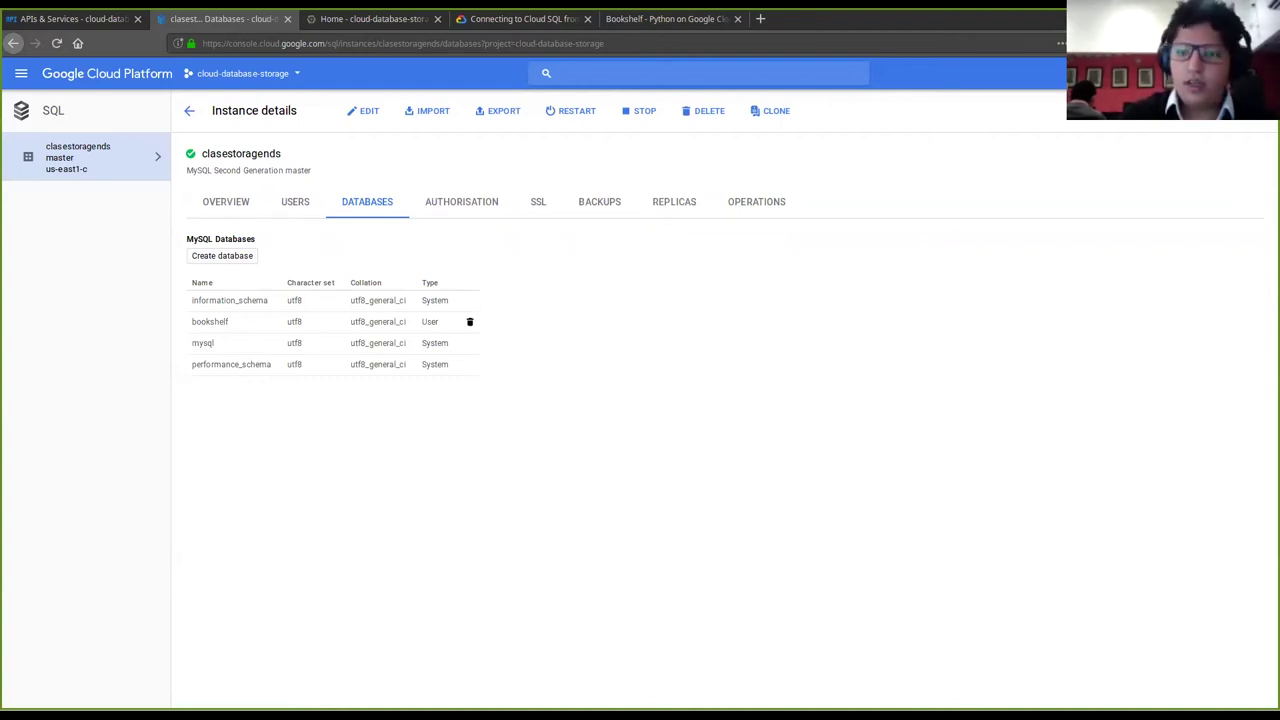
# - In config.py, select the LIVE_SQLALCHEMY_DATABASE_URI and LOCAL_SQLALCHEMY_DATABASE_URI expressions to review them
pyautogui.hotkey('alt', 'Tab')
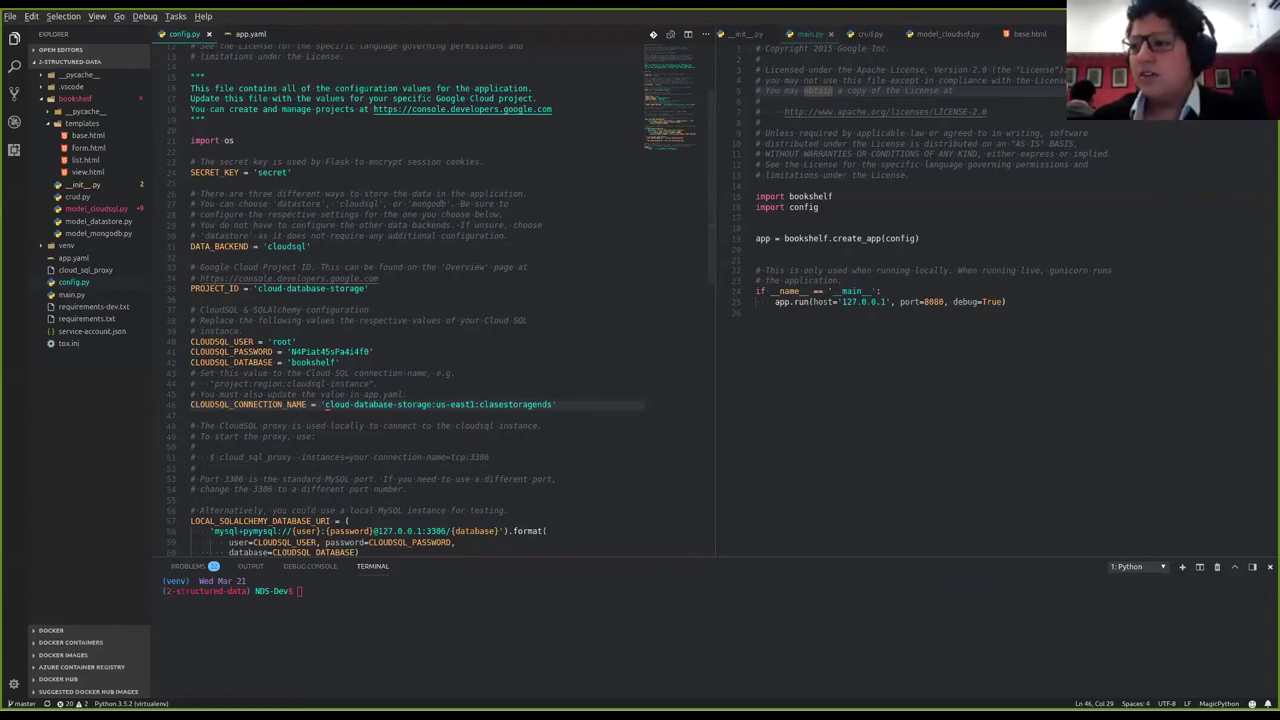
pyautogui.scroll(-4, 417, 300)
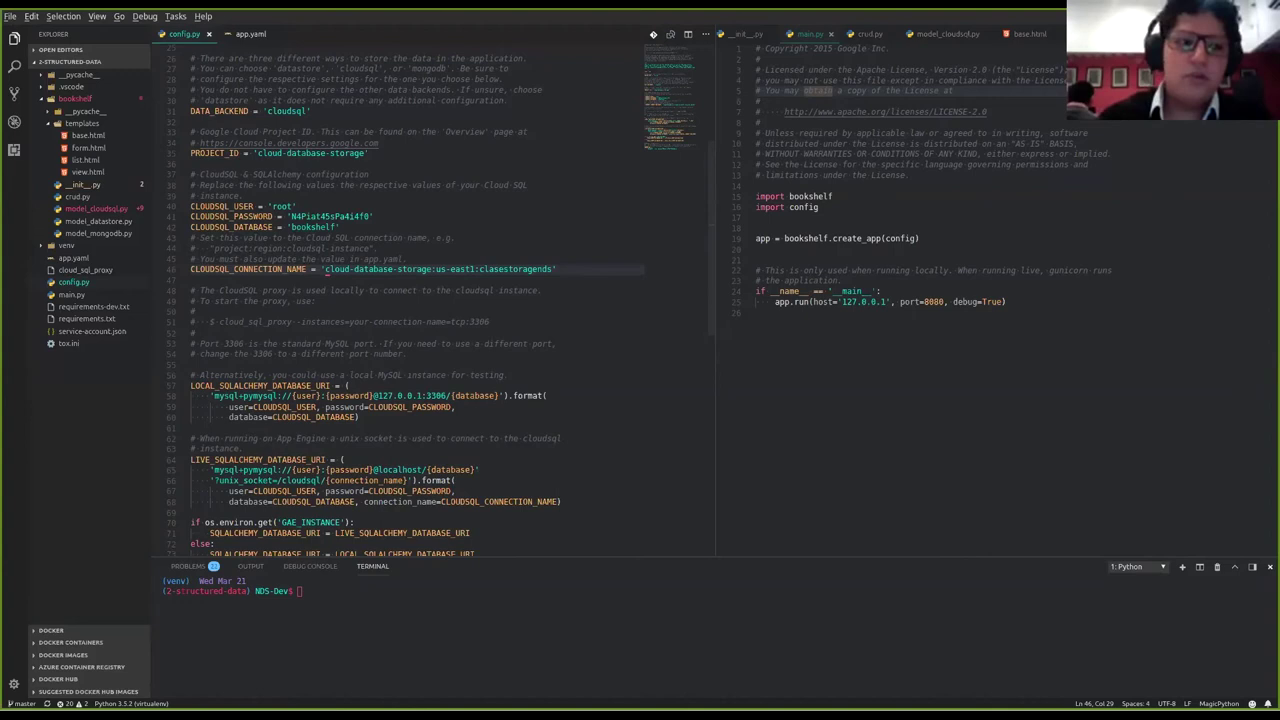
pyautogui.click(562, 501)
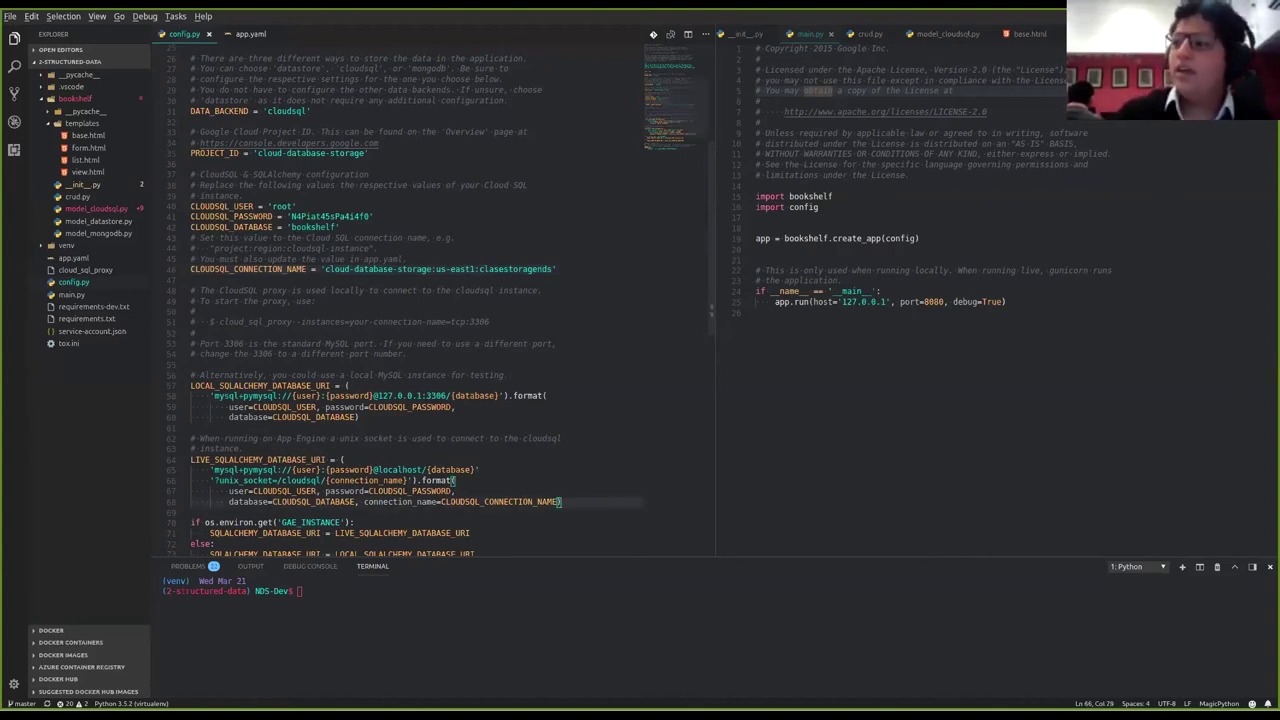
pyautogui.moveTo(562, 501); pyautogui.dragTo(211, 469)
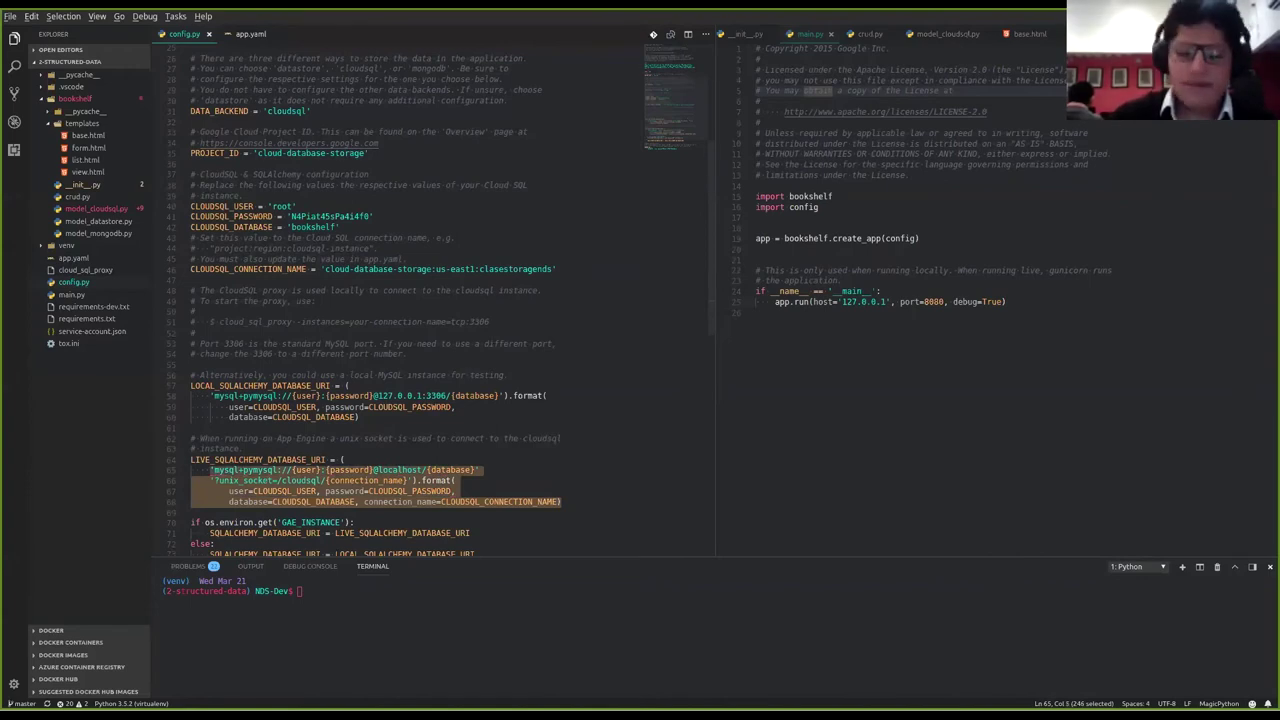
pyautogui.scroll(-10, 430, 290)
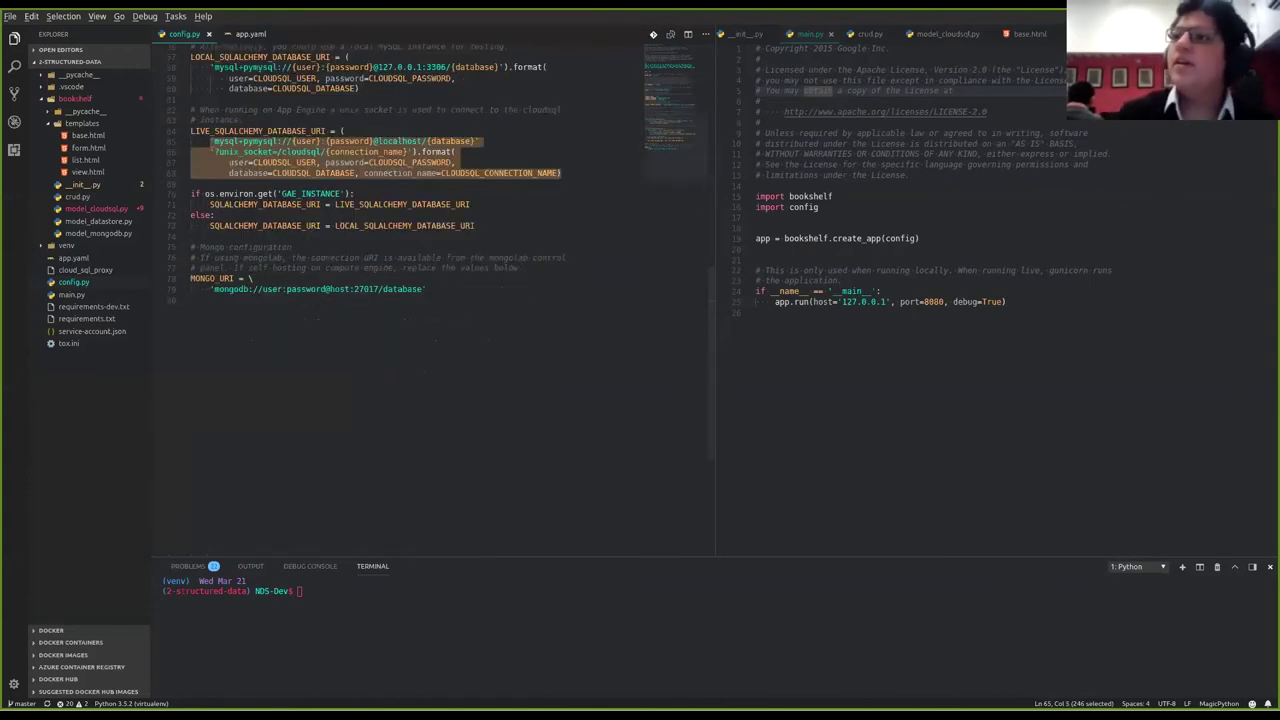
pyautogui.scroll(4, 430, 290)
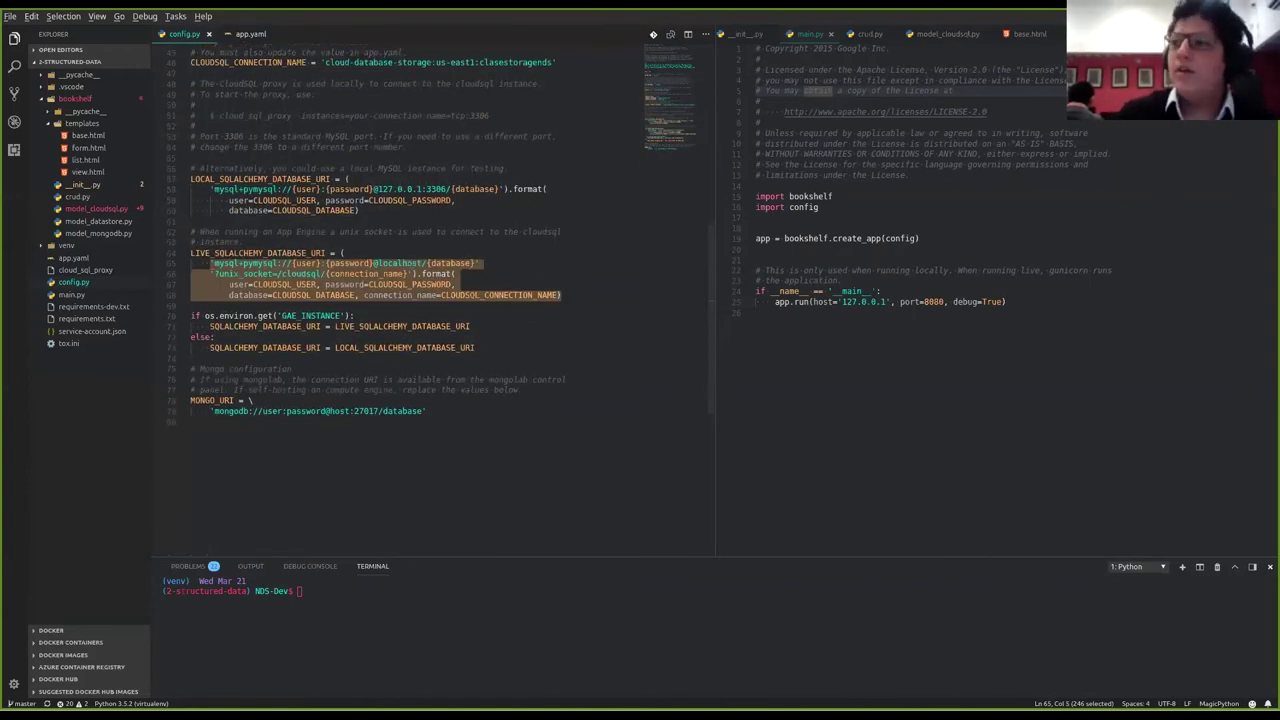
pyautogui.click(358, 210)
pyautogui.hotkey('shift', 'Home')
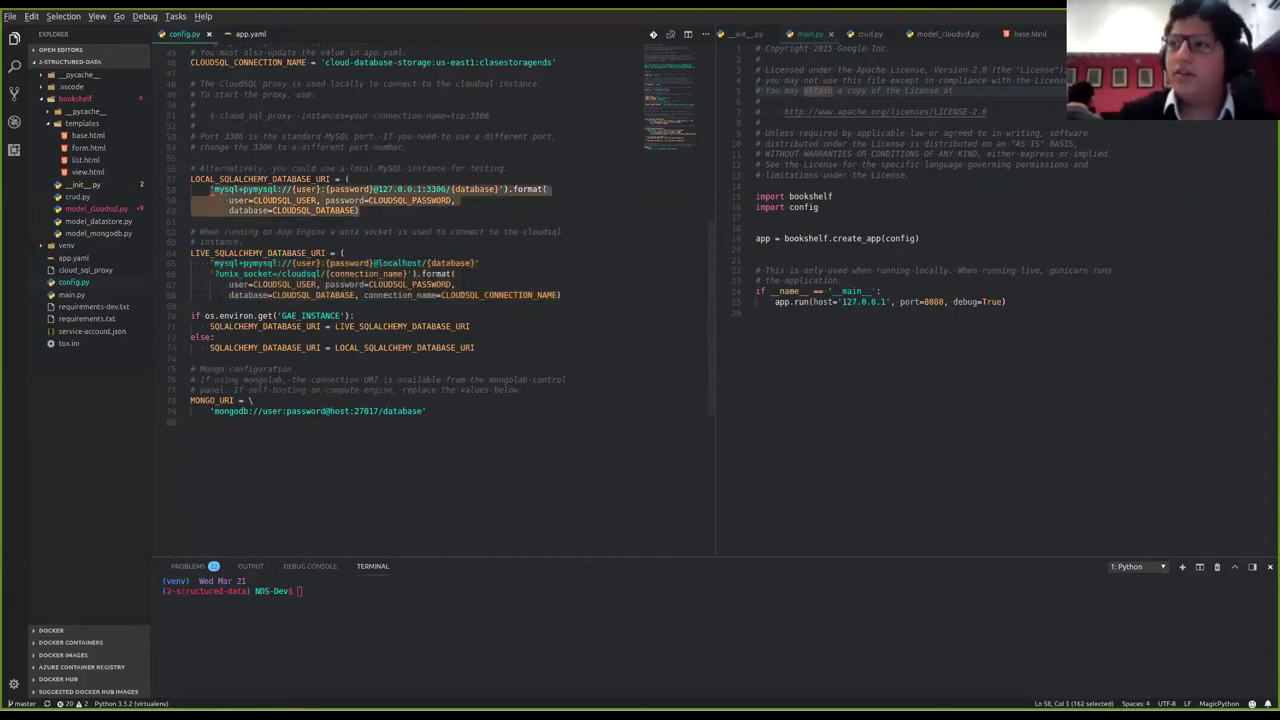